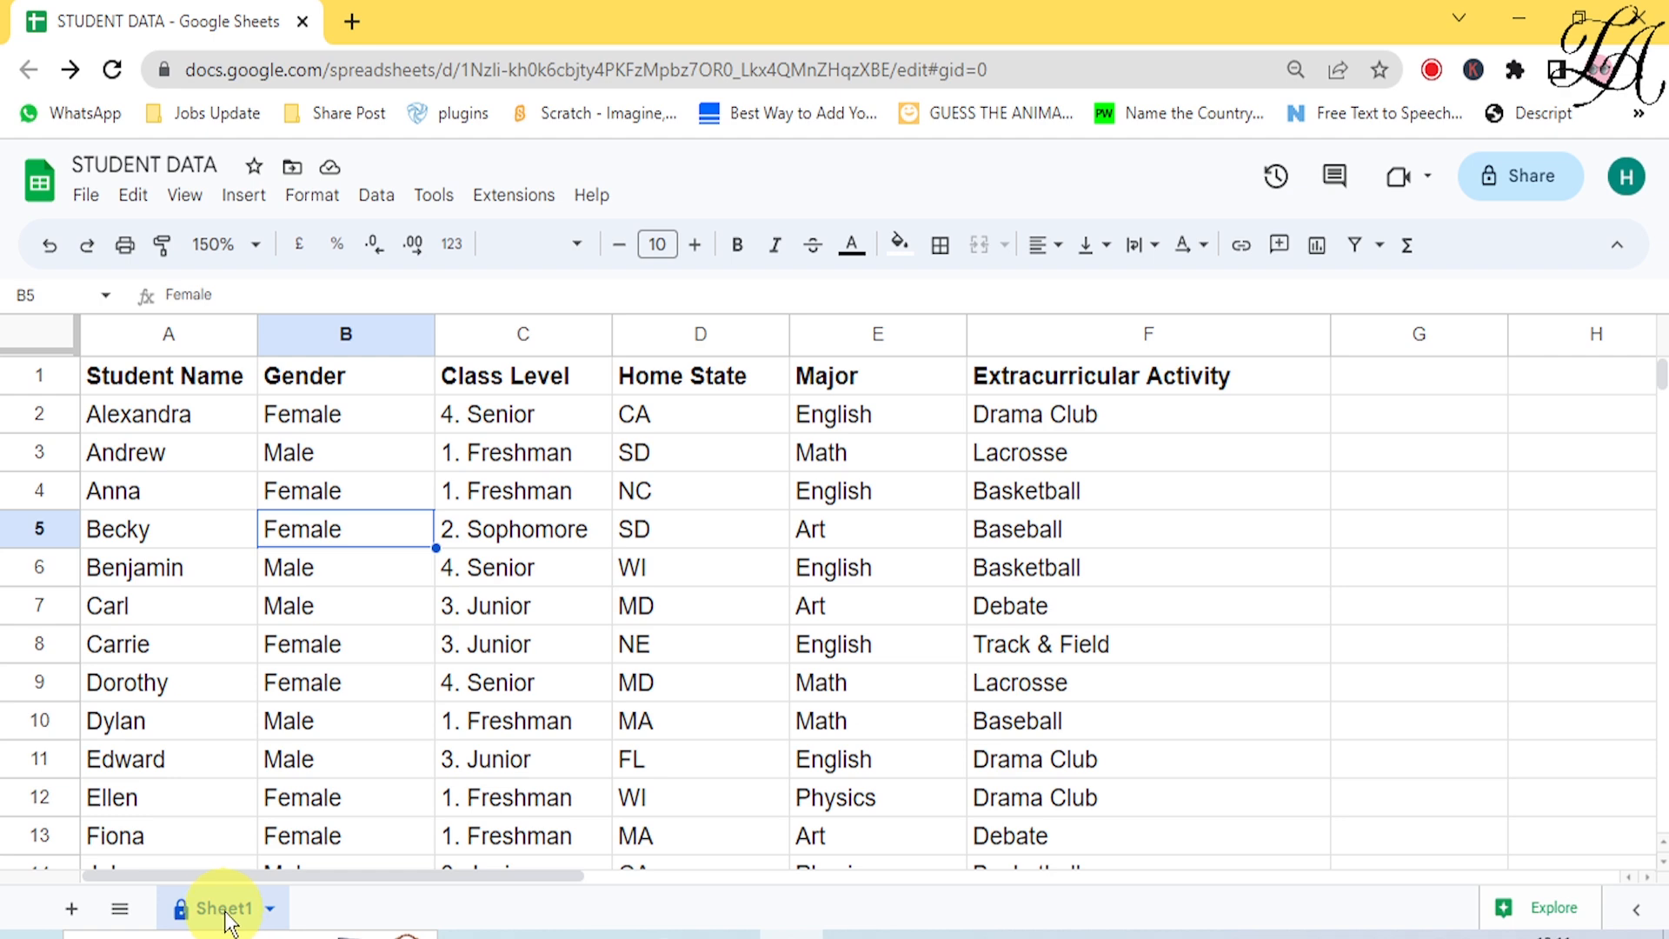
- Open the protected sheets and ranges settings and start a new protection that covers a whole sheet
right_click(225, 911)
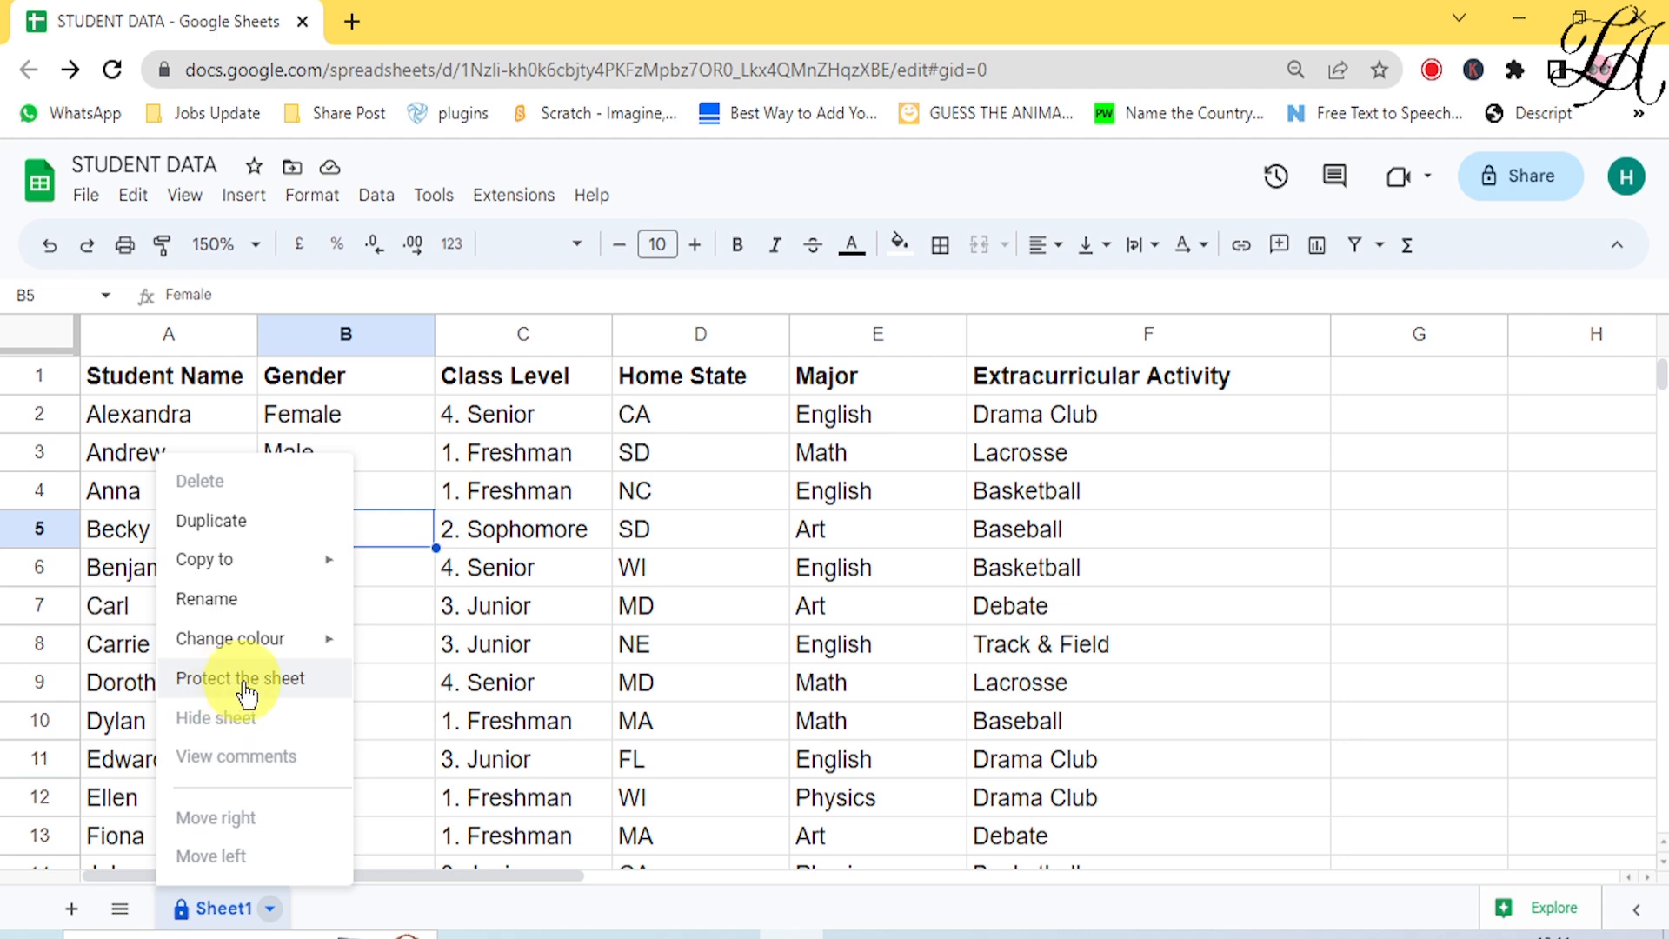
click(377, 201)
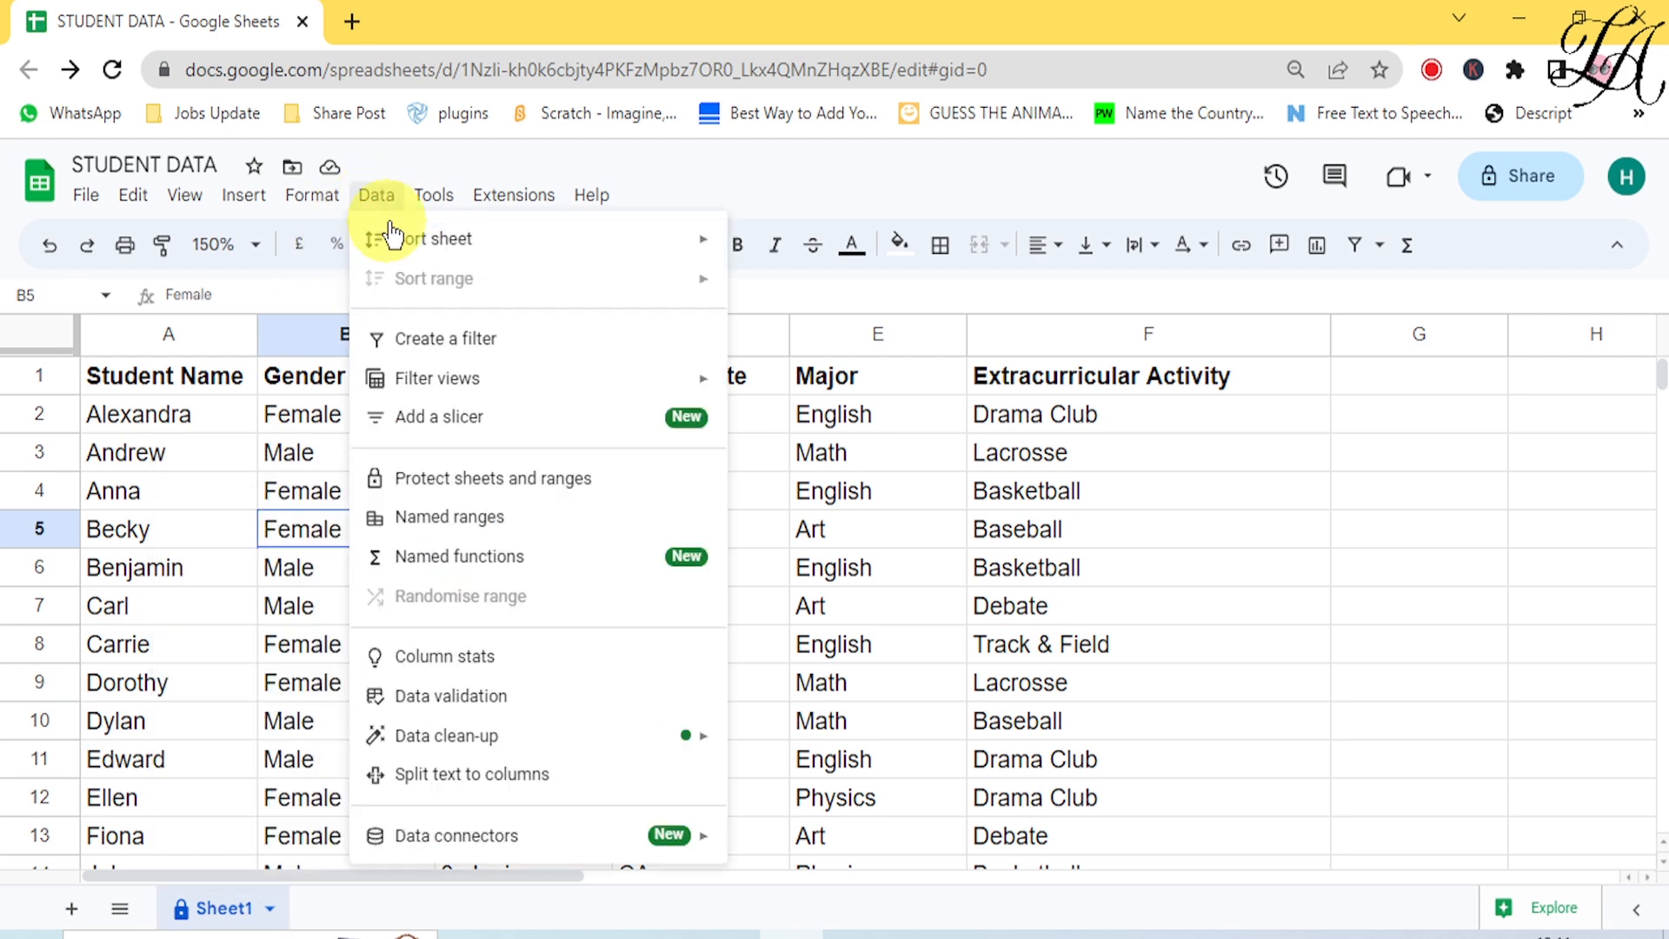
mouse_move(391, 235)
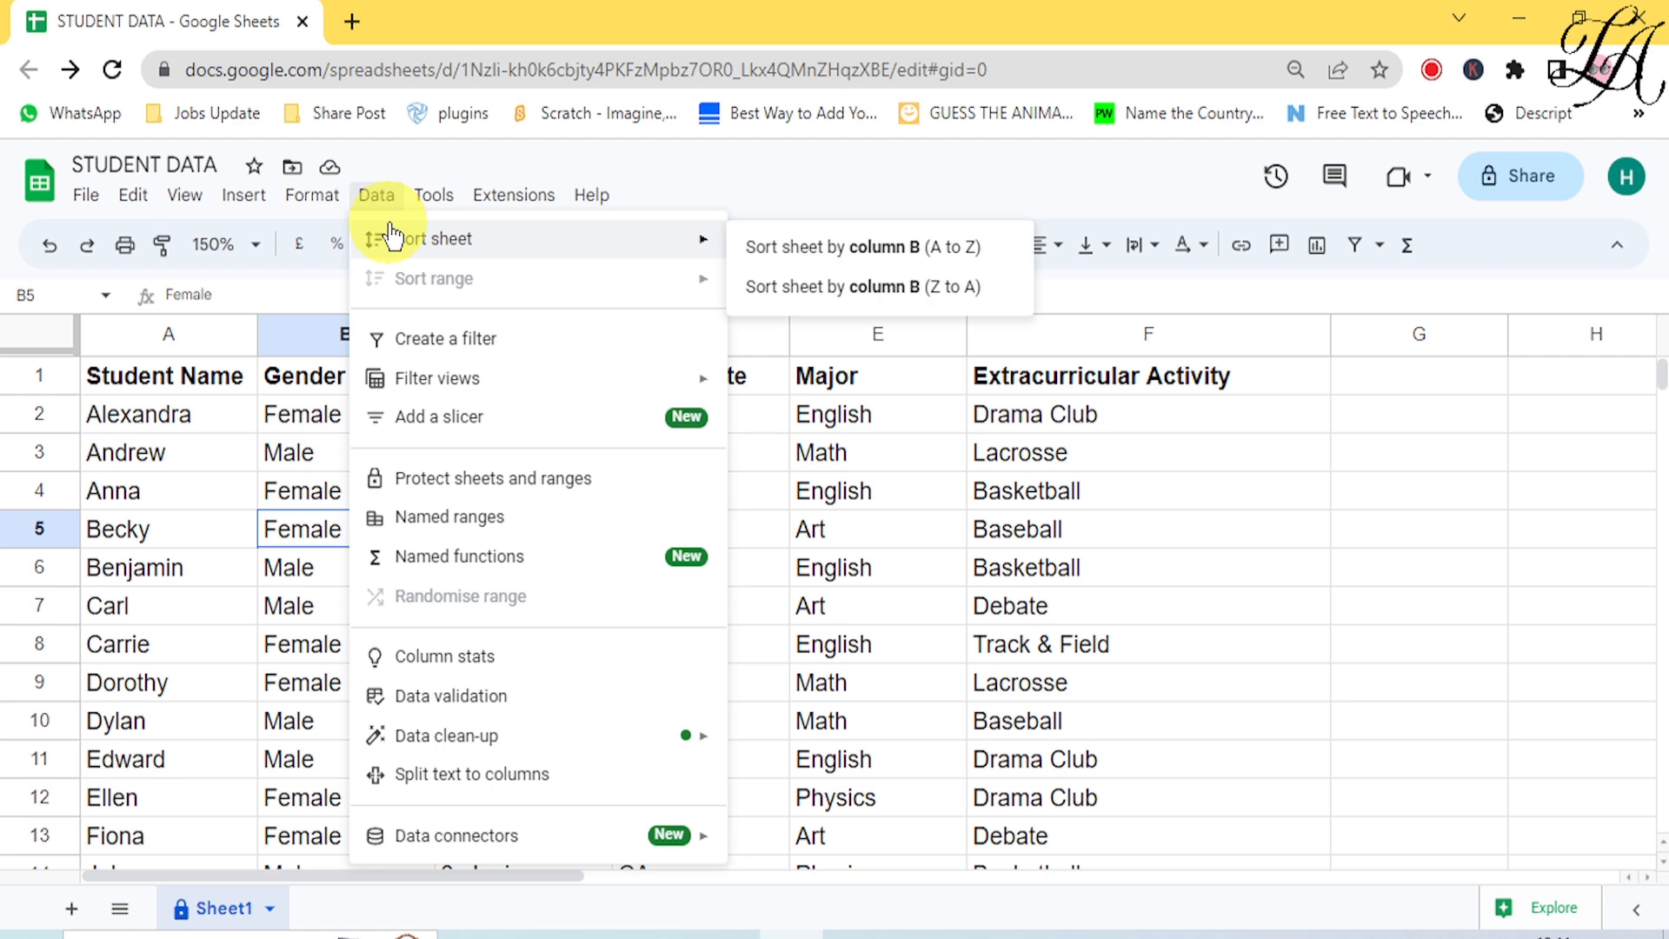
click(437, 492)
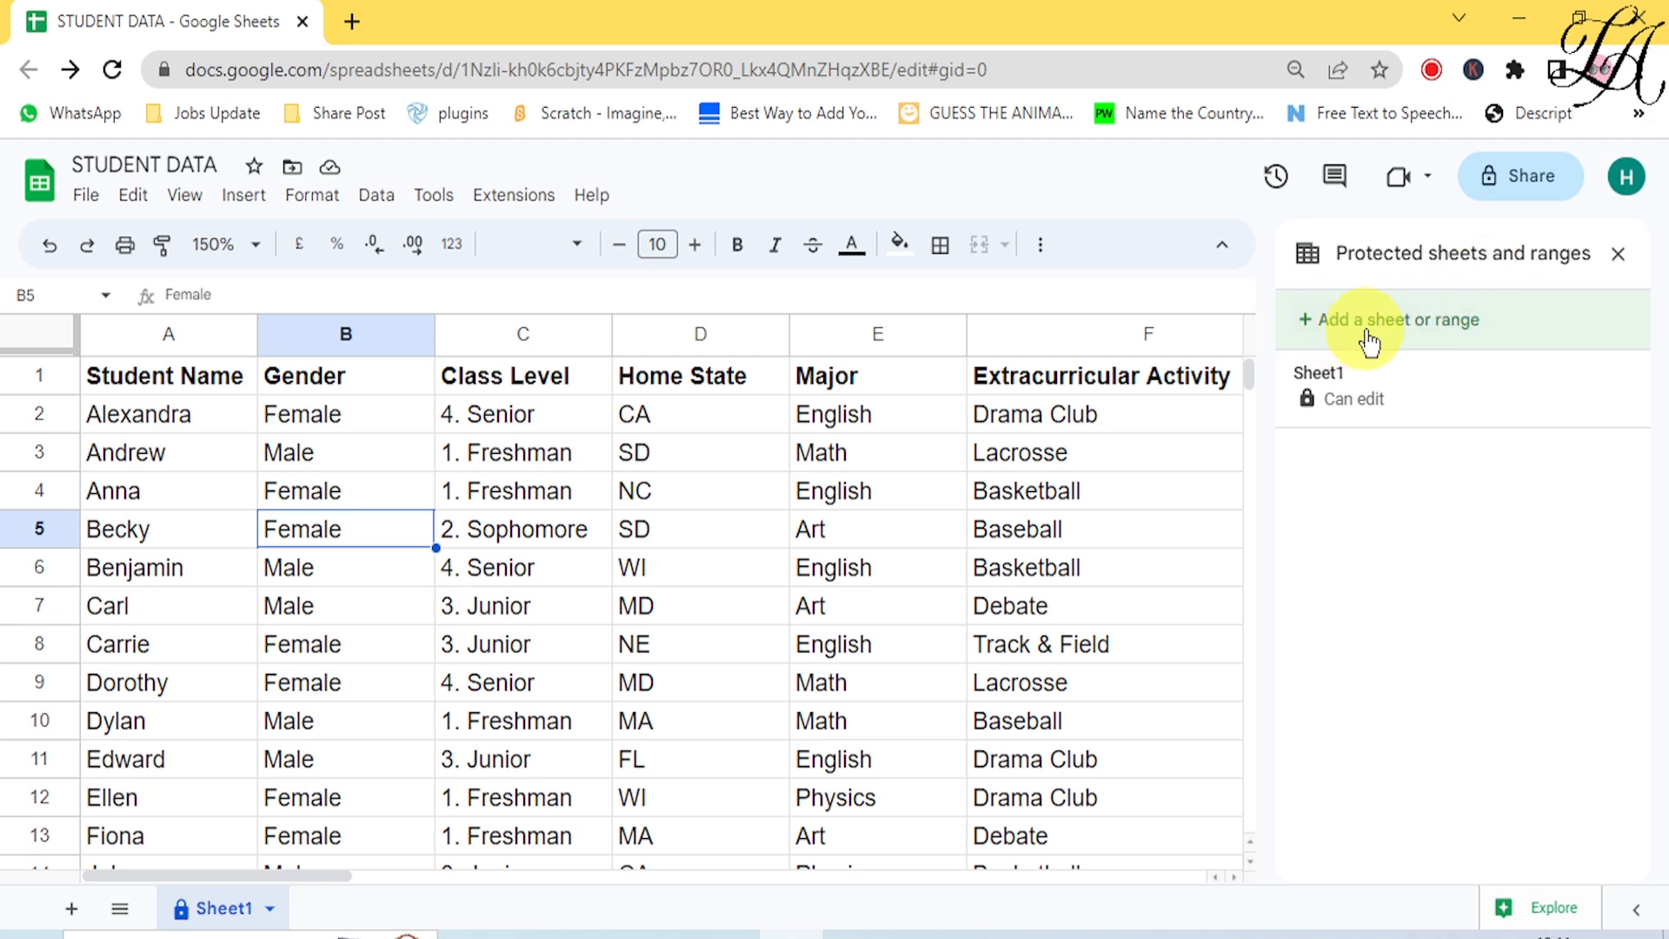
click(1419, 337)
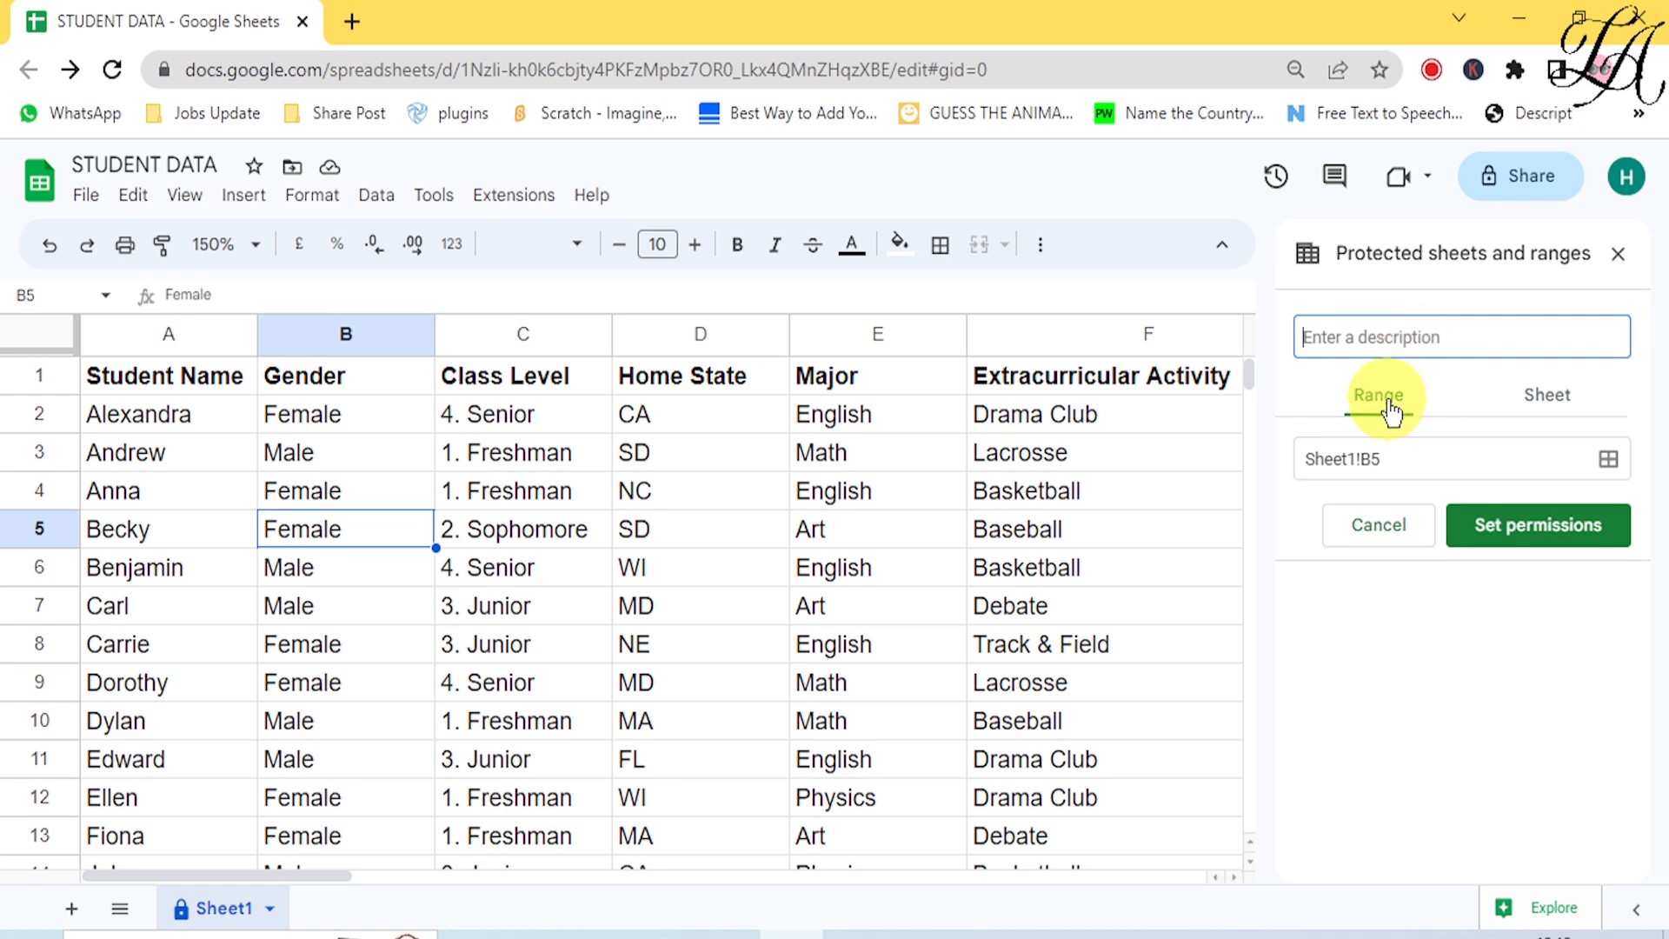
click(1544, 402)
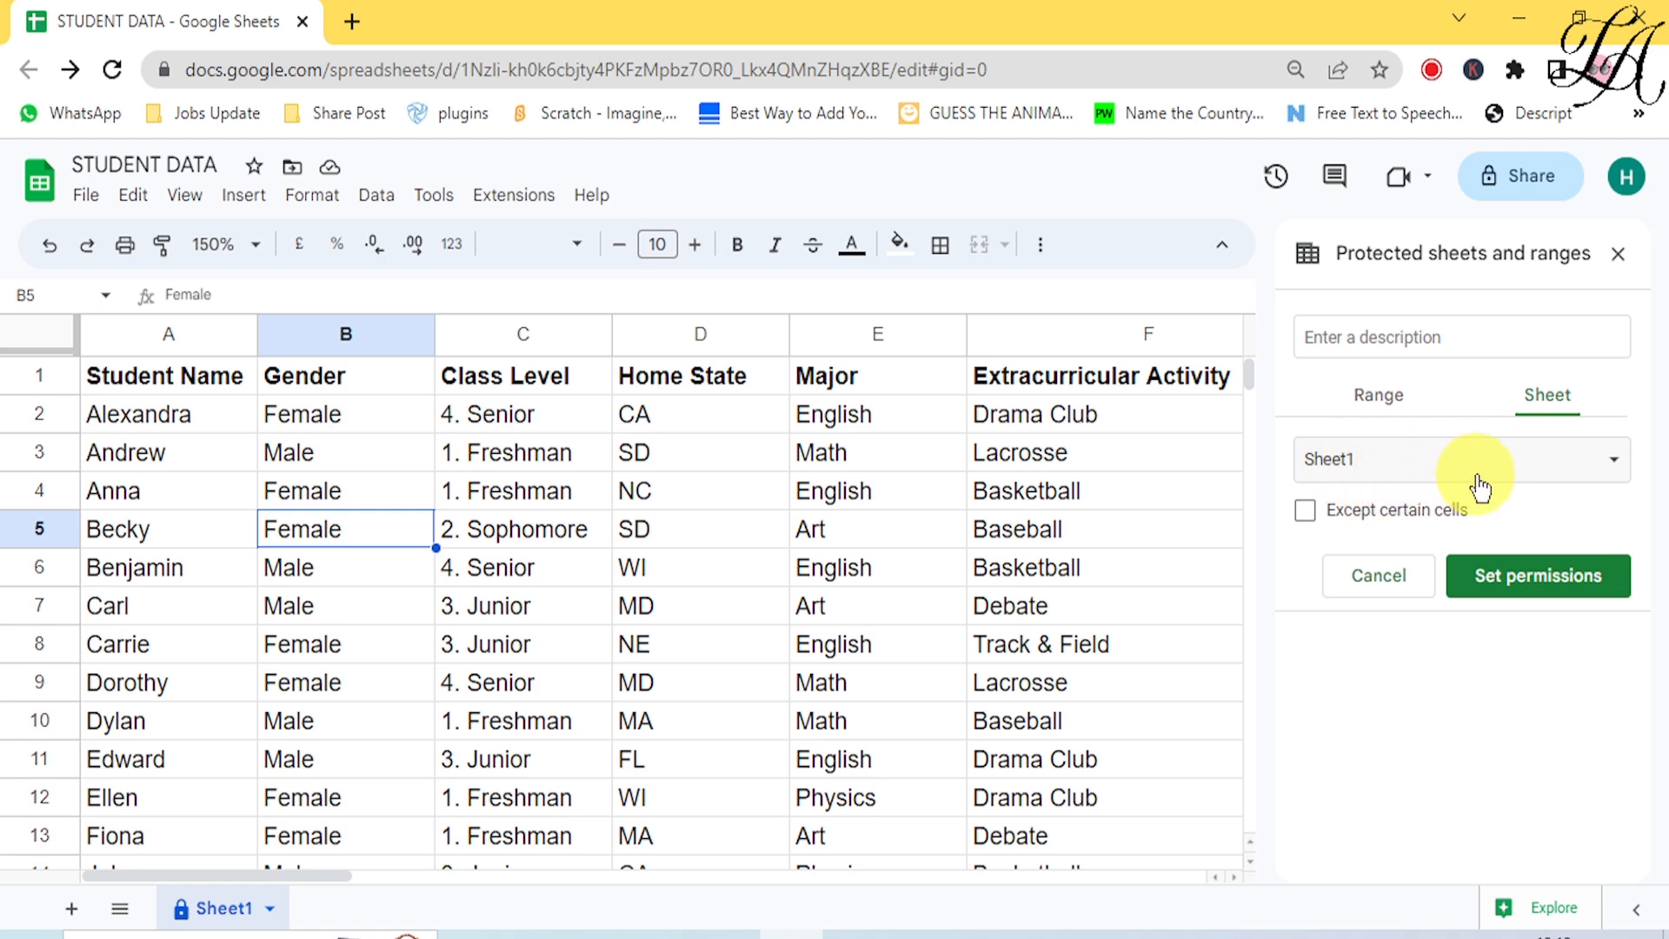
- Add a second sheet to the spreadsheet and return to Sheet1
click(1433, 478)
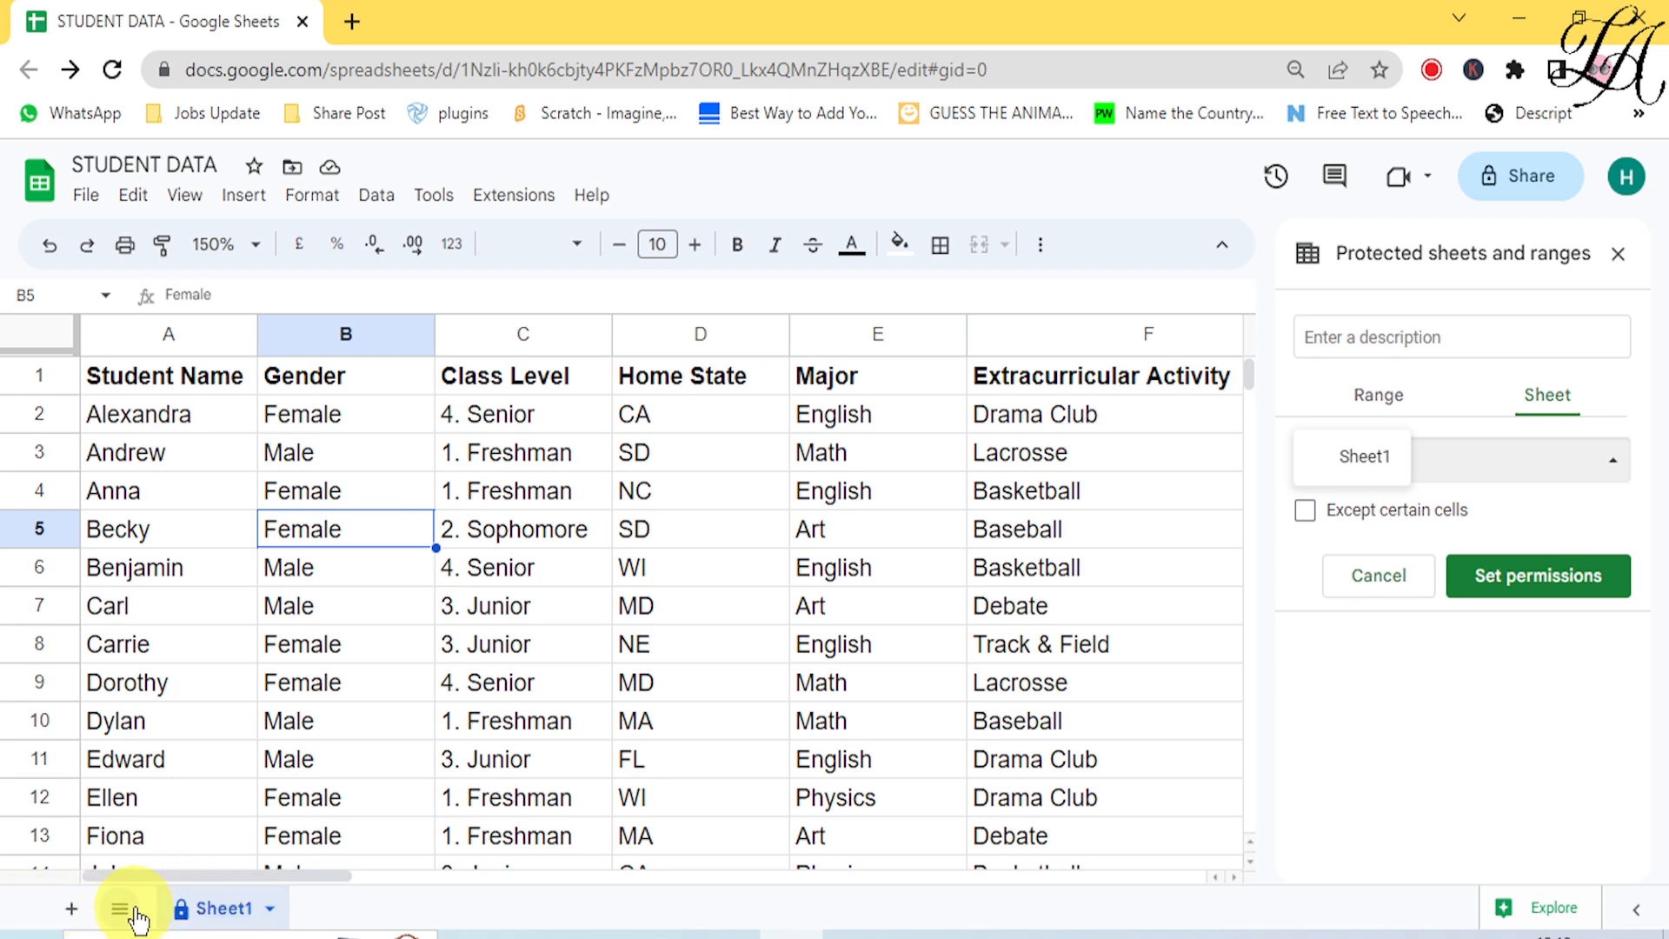
click(1378, 782)
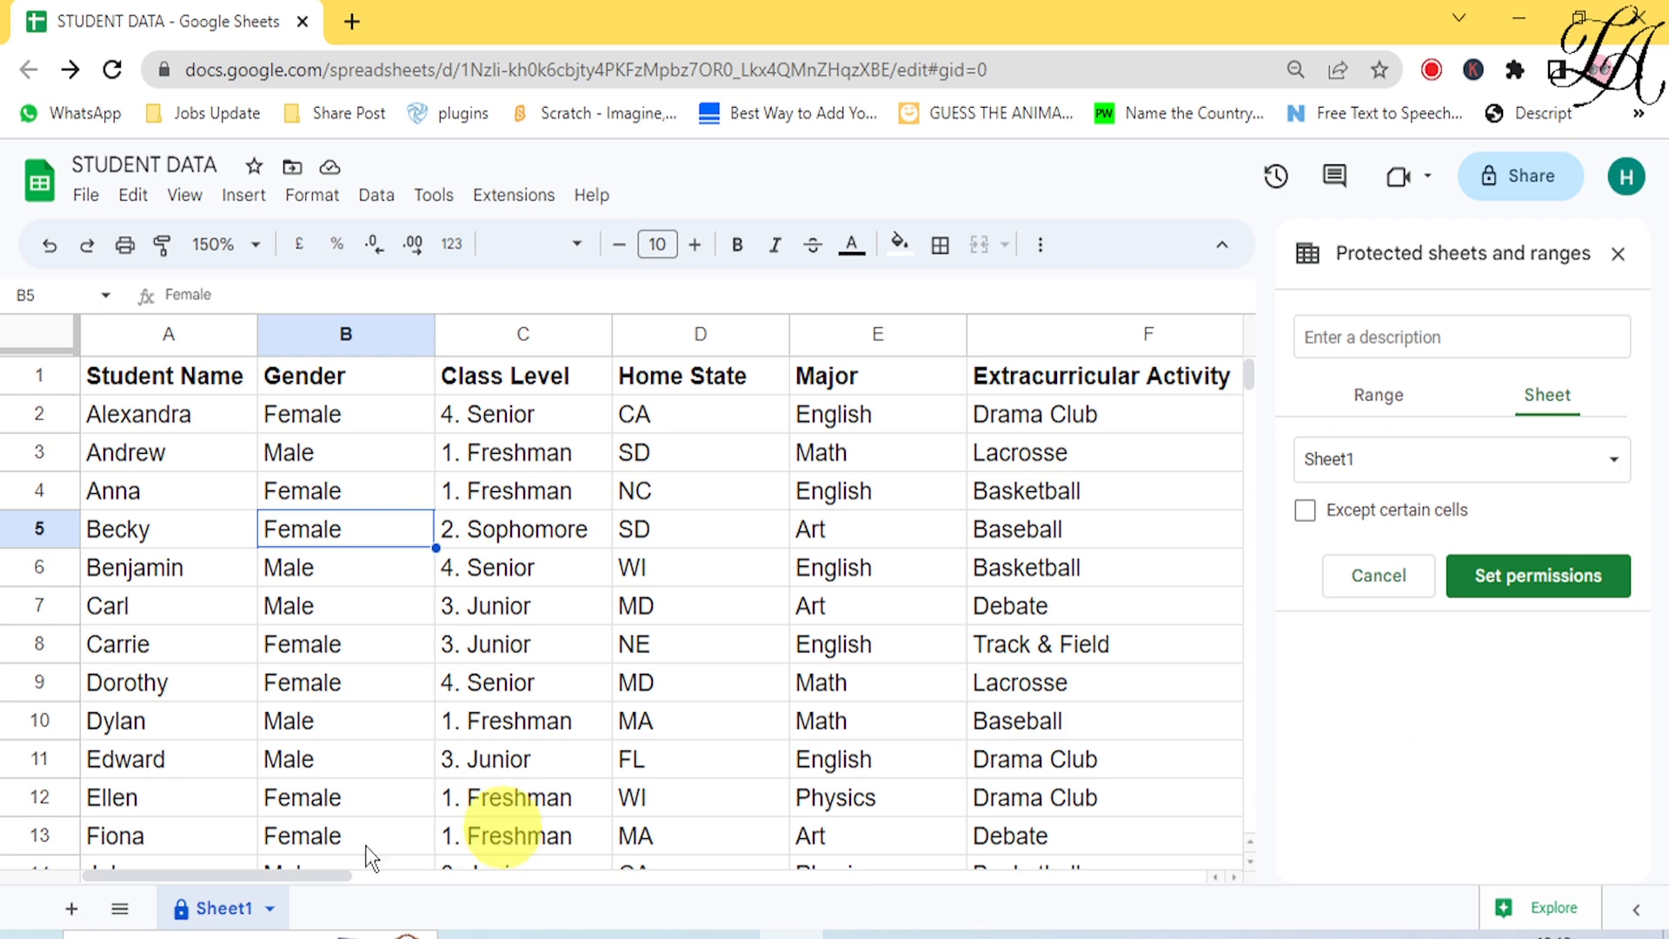
click(72, 911)
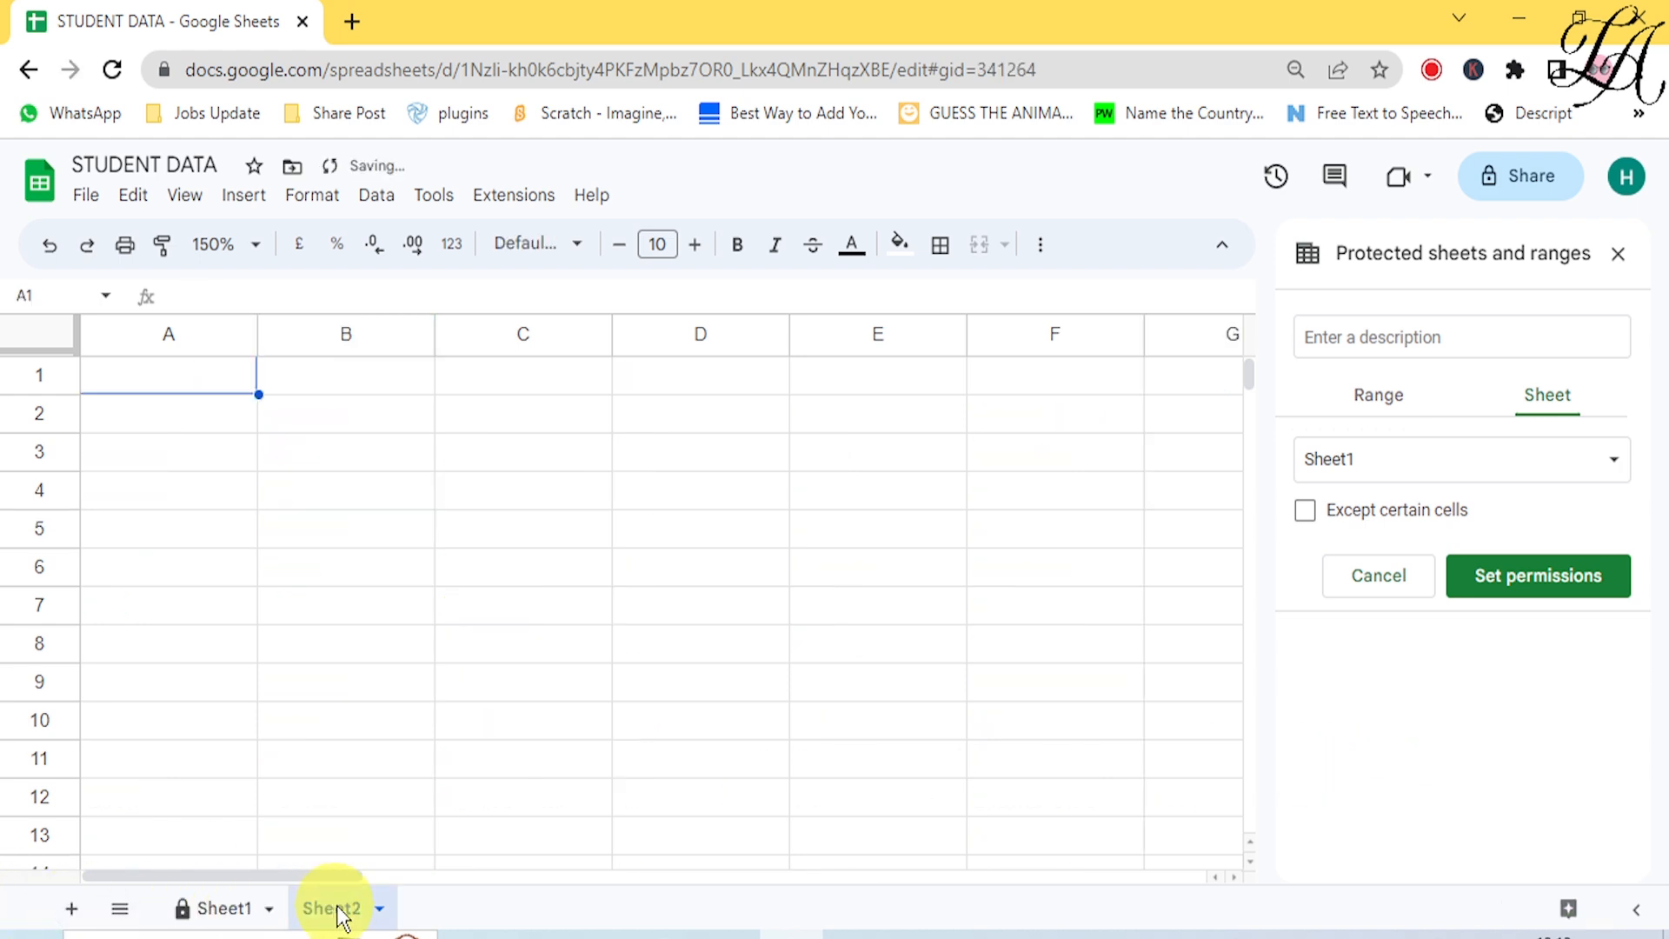
click(228, 907)
- Choose Sheet1 as the sheet to protect and proceed to its editing permissions
click(1450, 484)
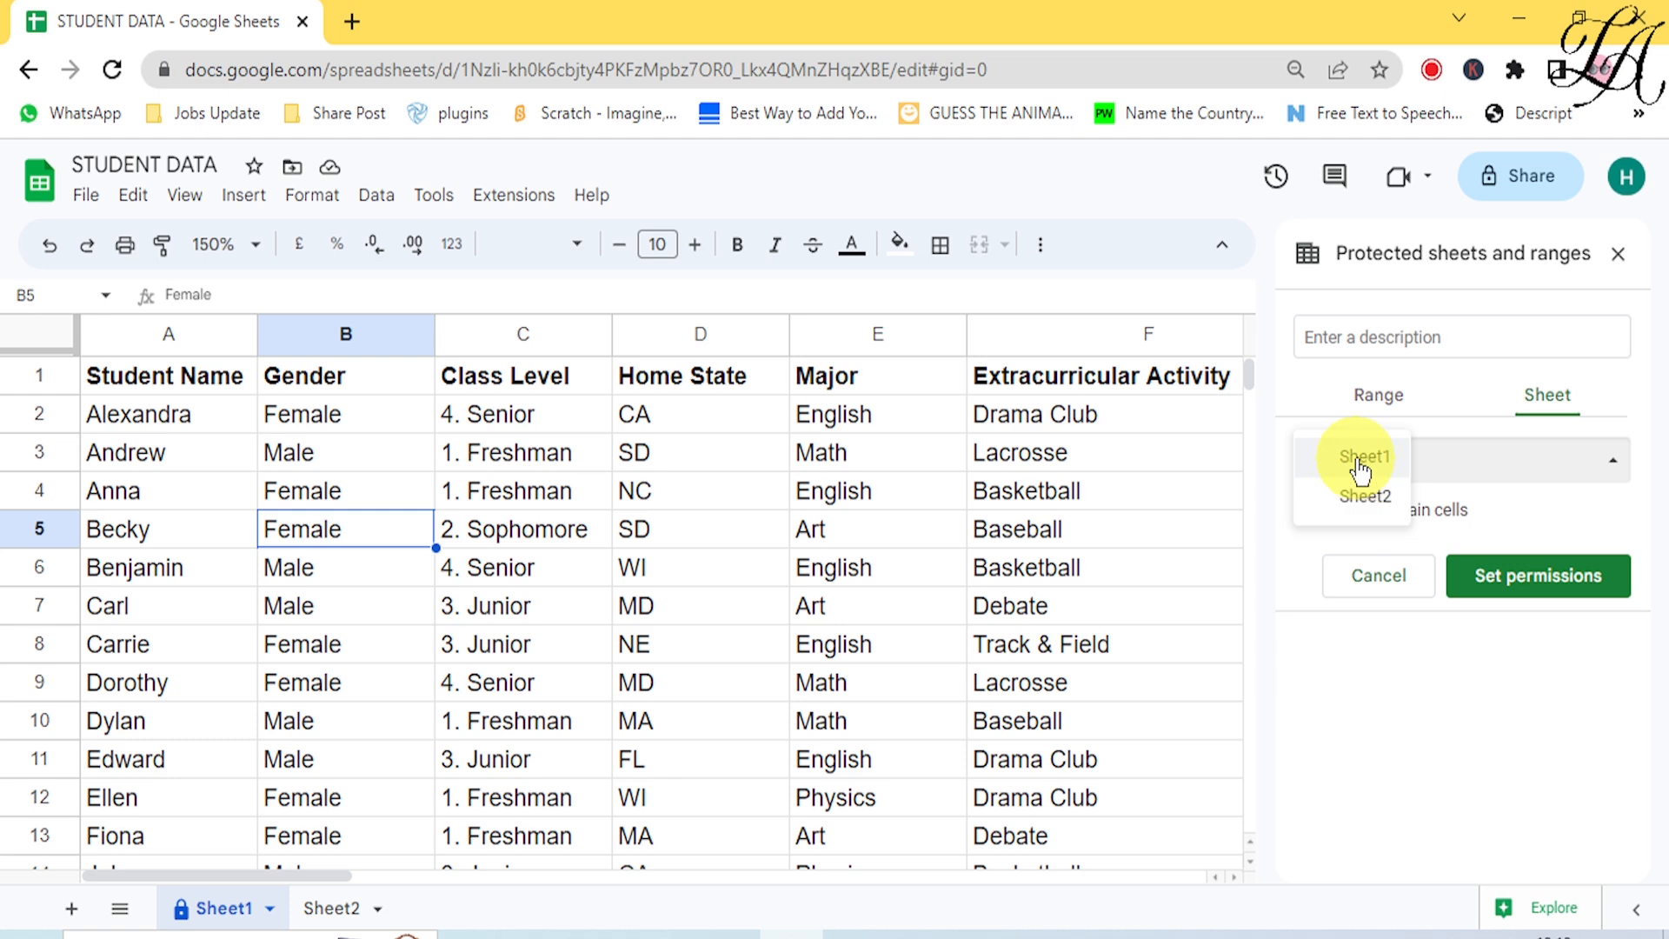
click(1361, 471)
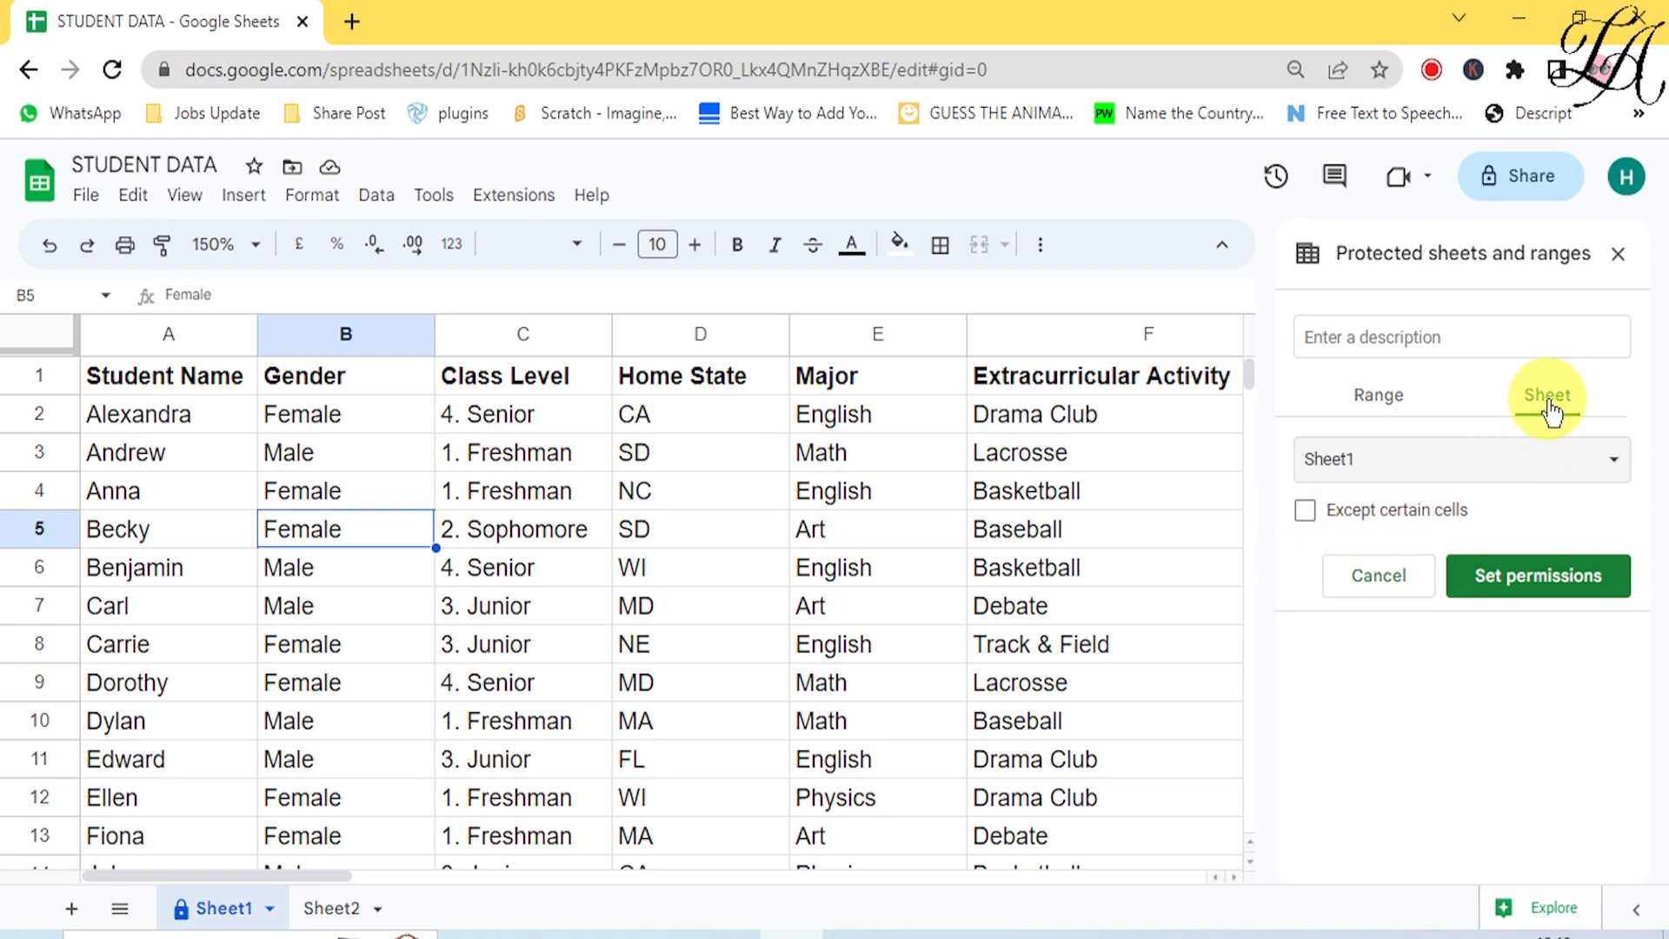
click(1490, 461)
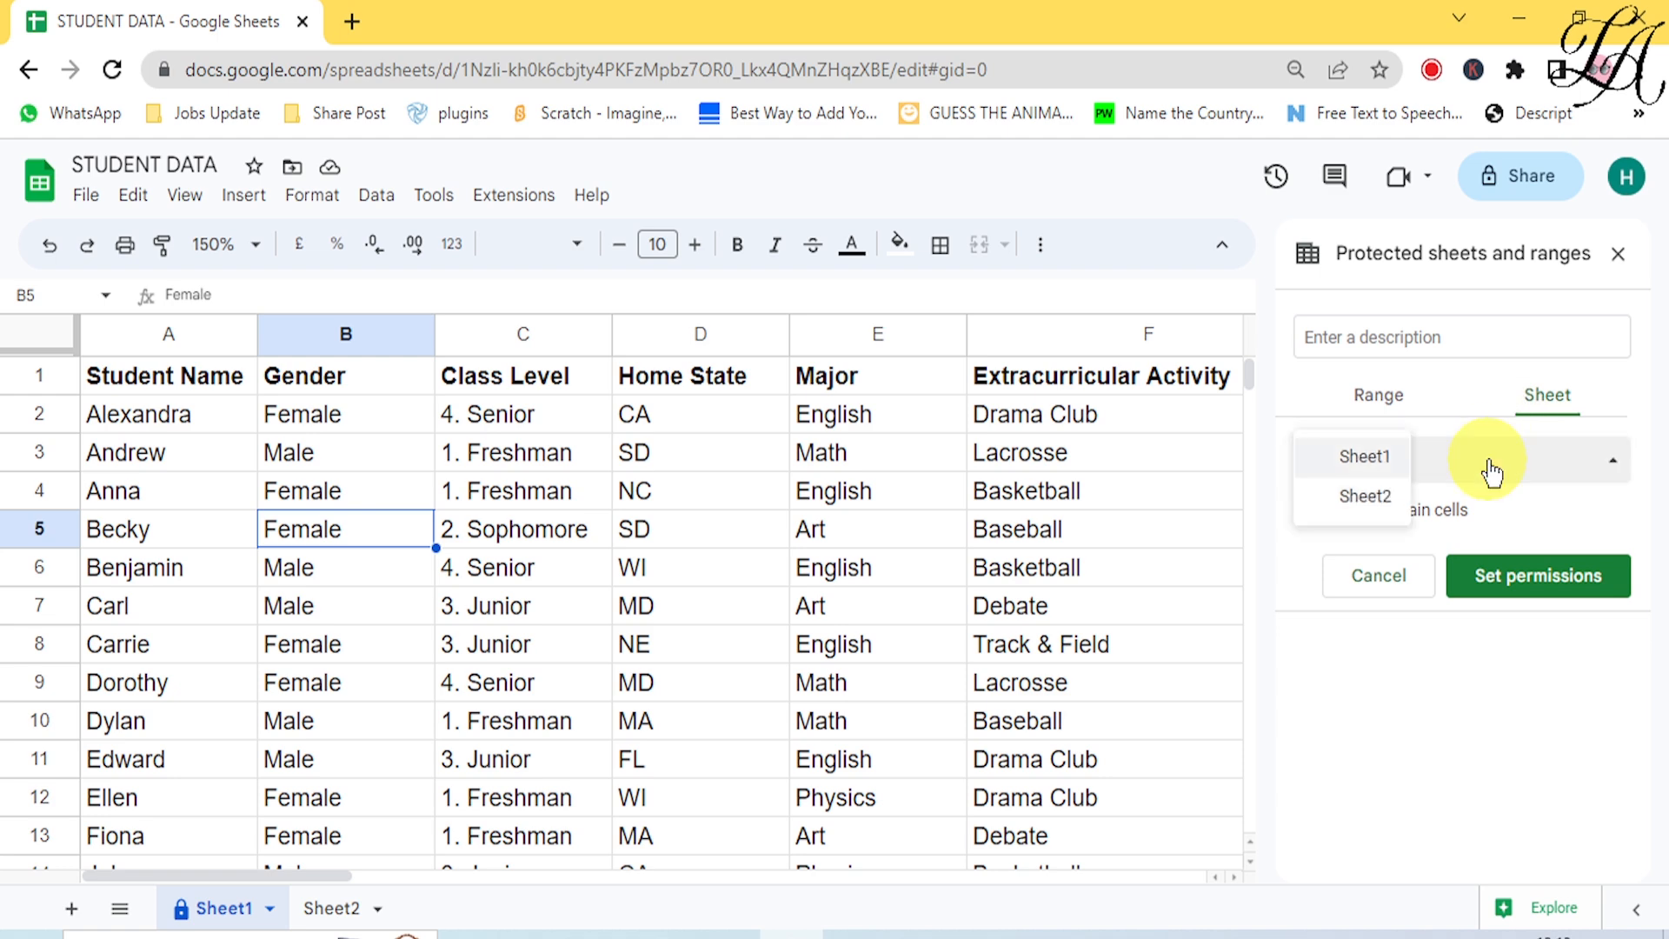
click(1489, 467)
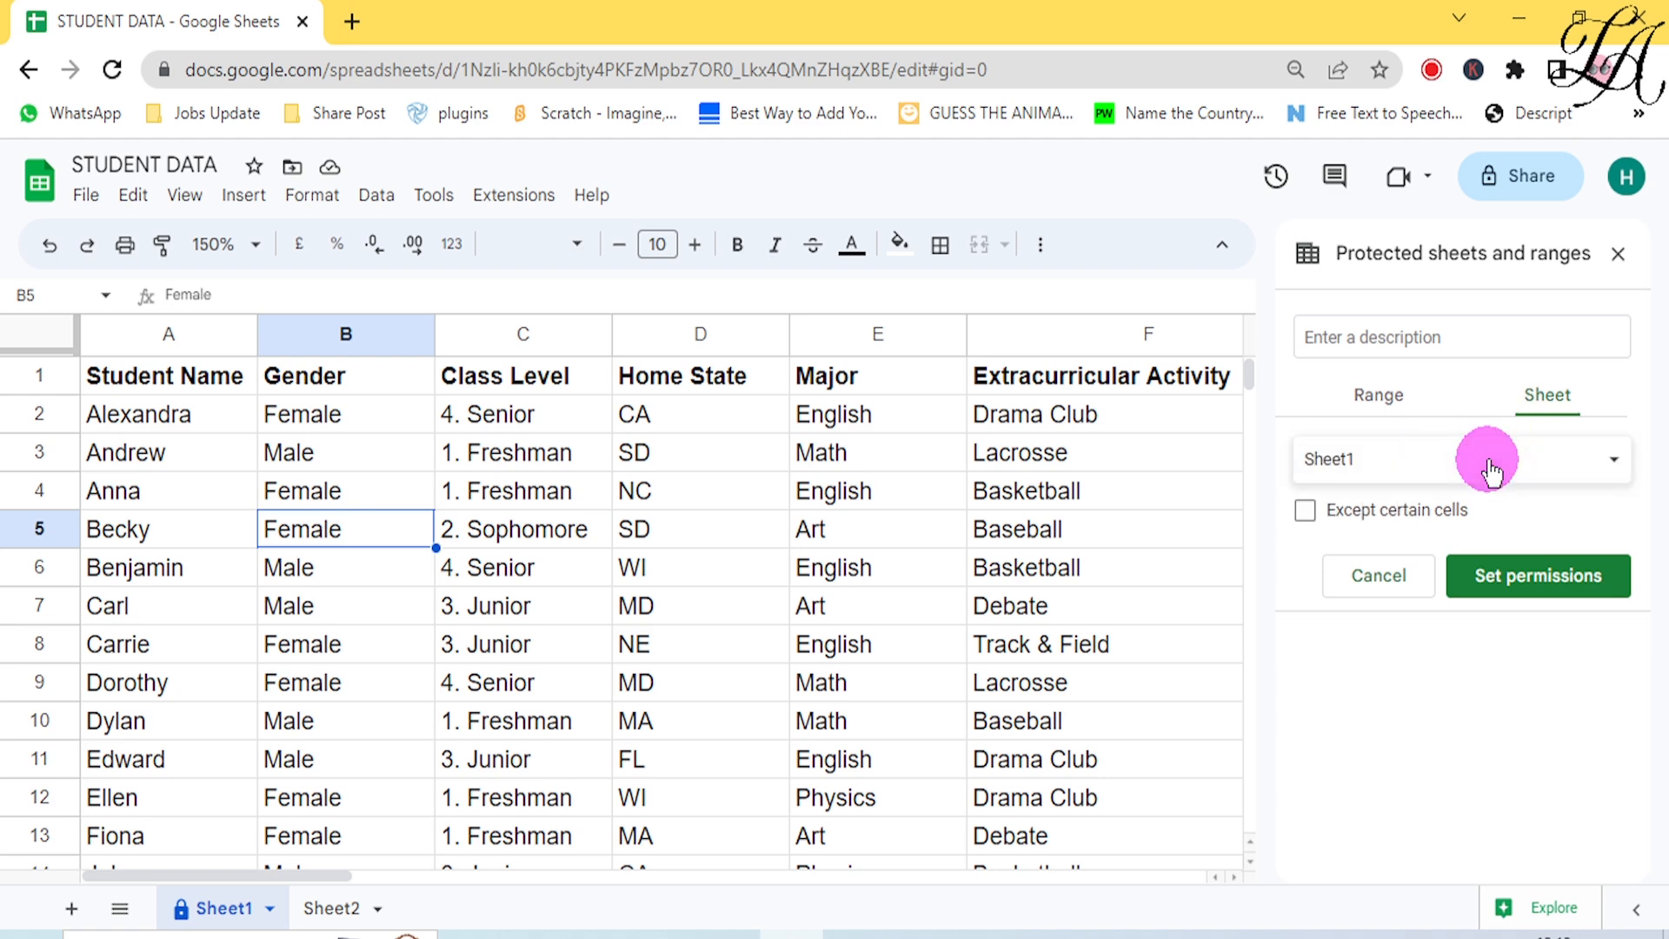
click(1509, 574)
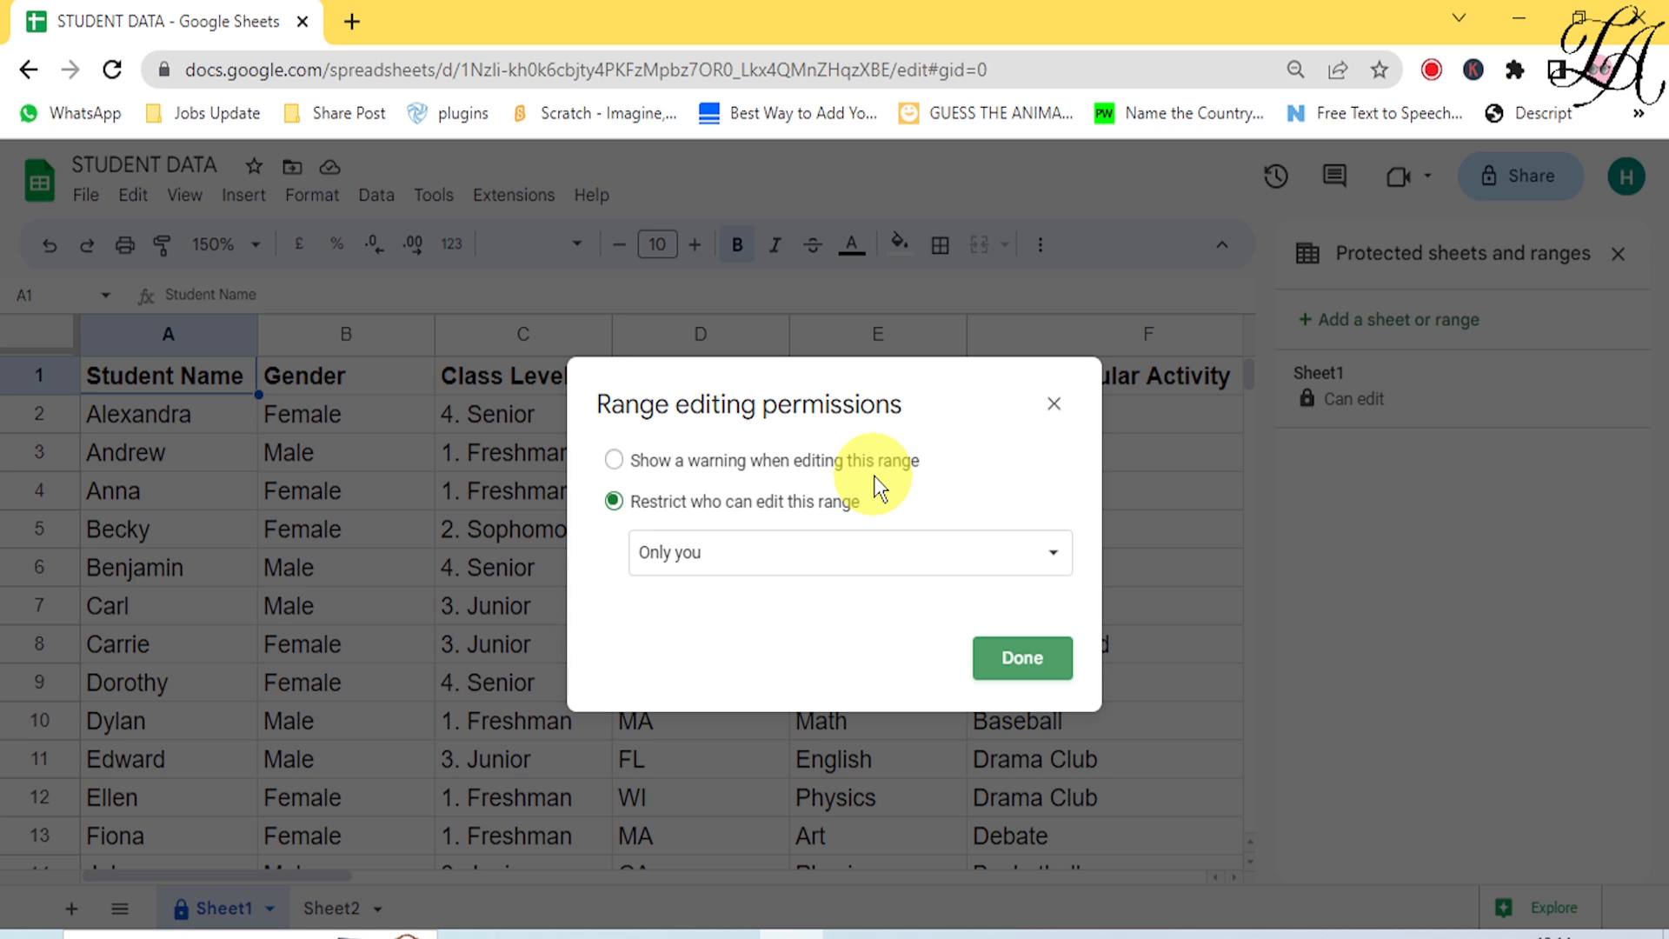
- Restrict editing of Sheet1 with the Custom option, leaving only the owner as editor, and save the permissions
click(808, 556)
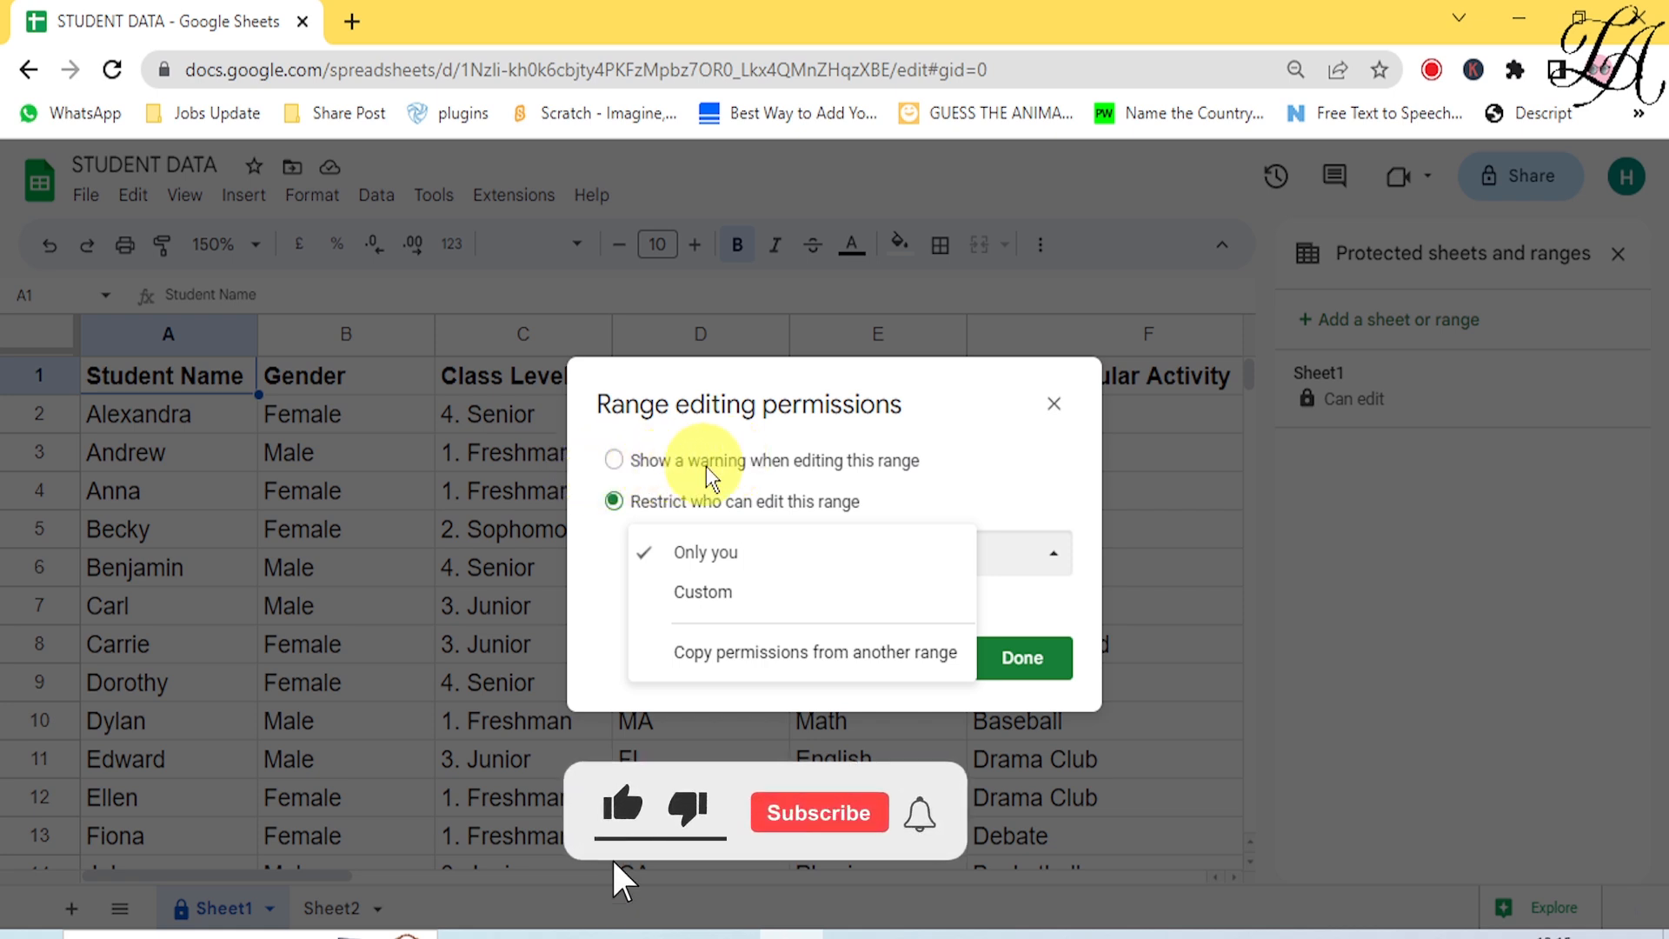
click(998, 433)
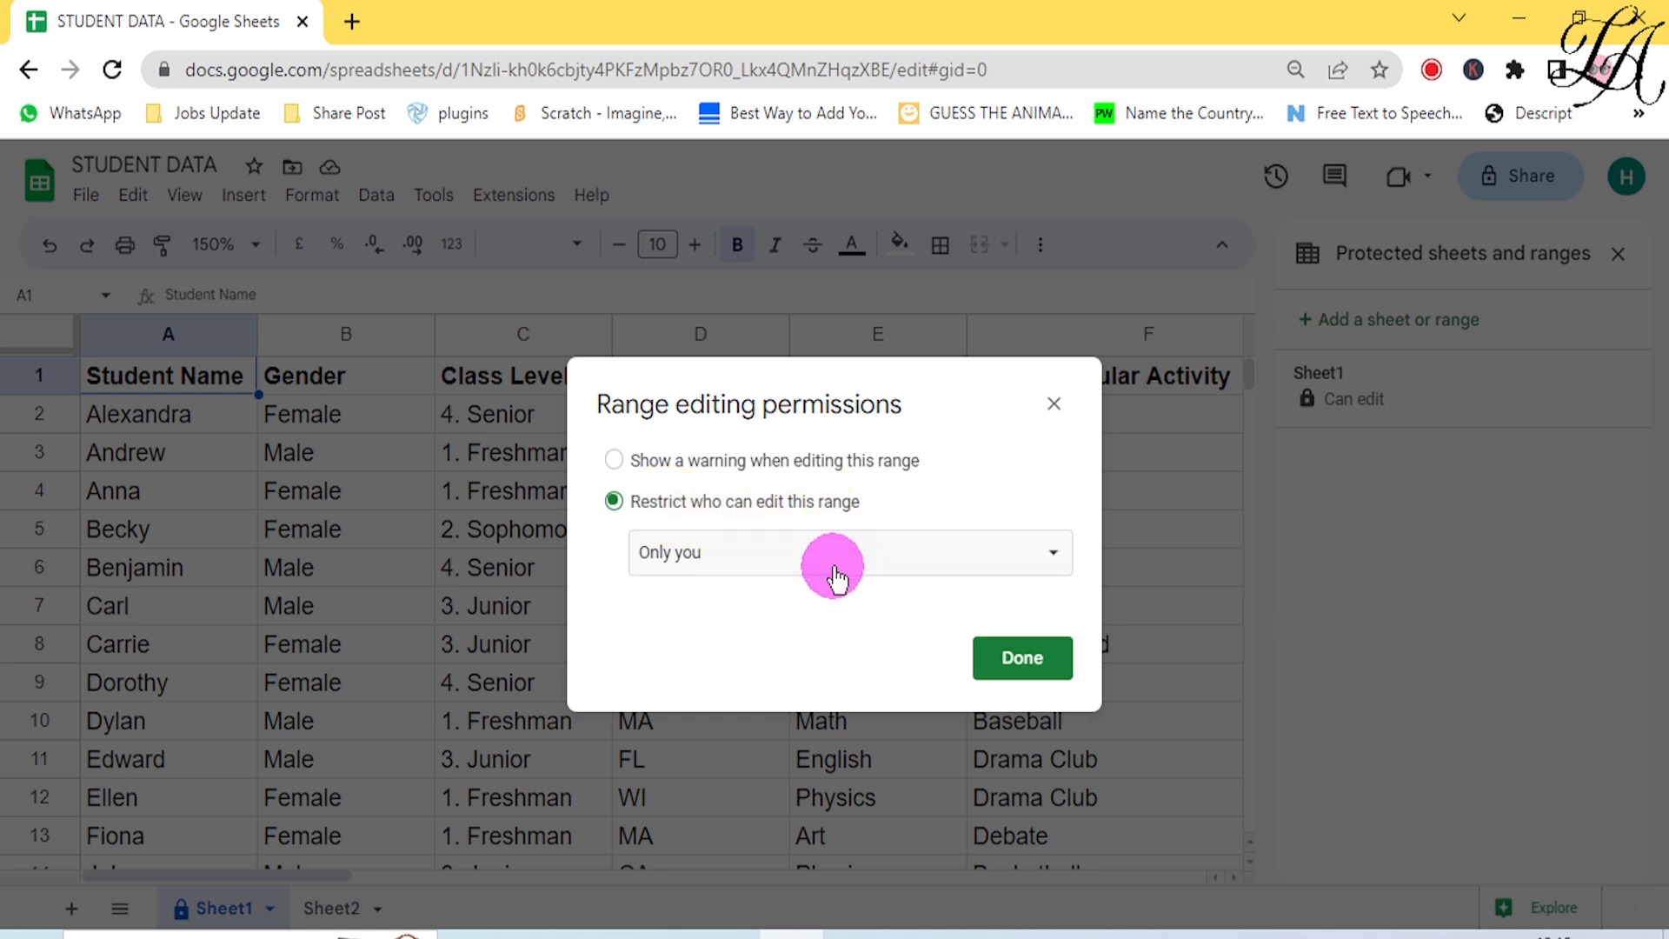
click(836, 572)
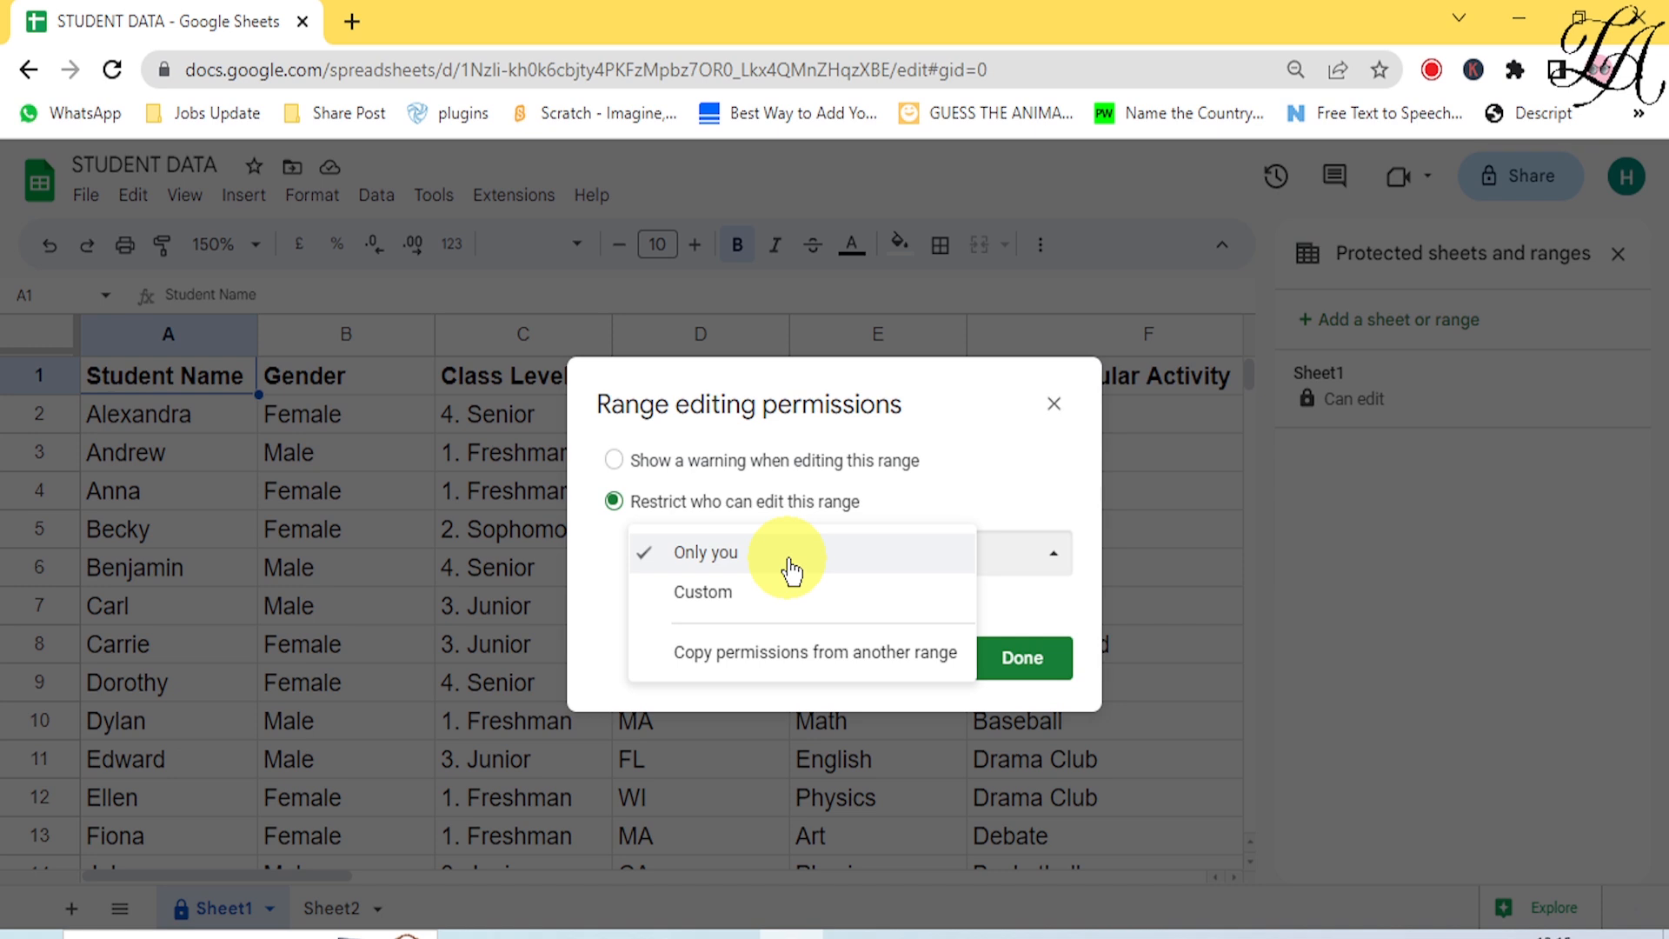
click(750, 600)
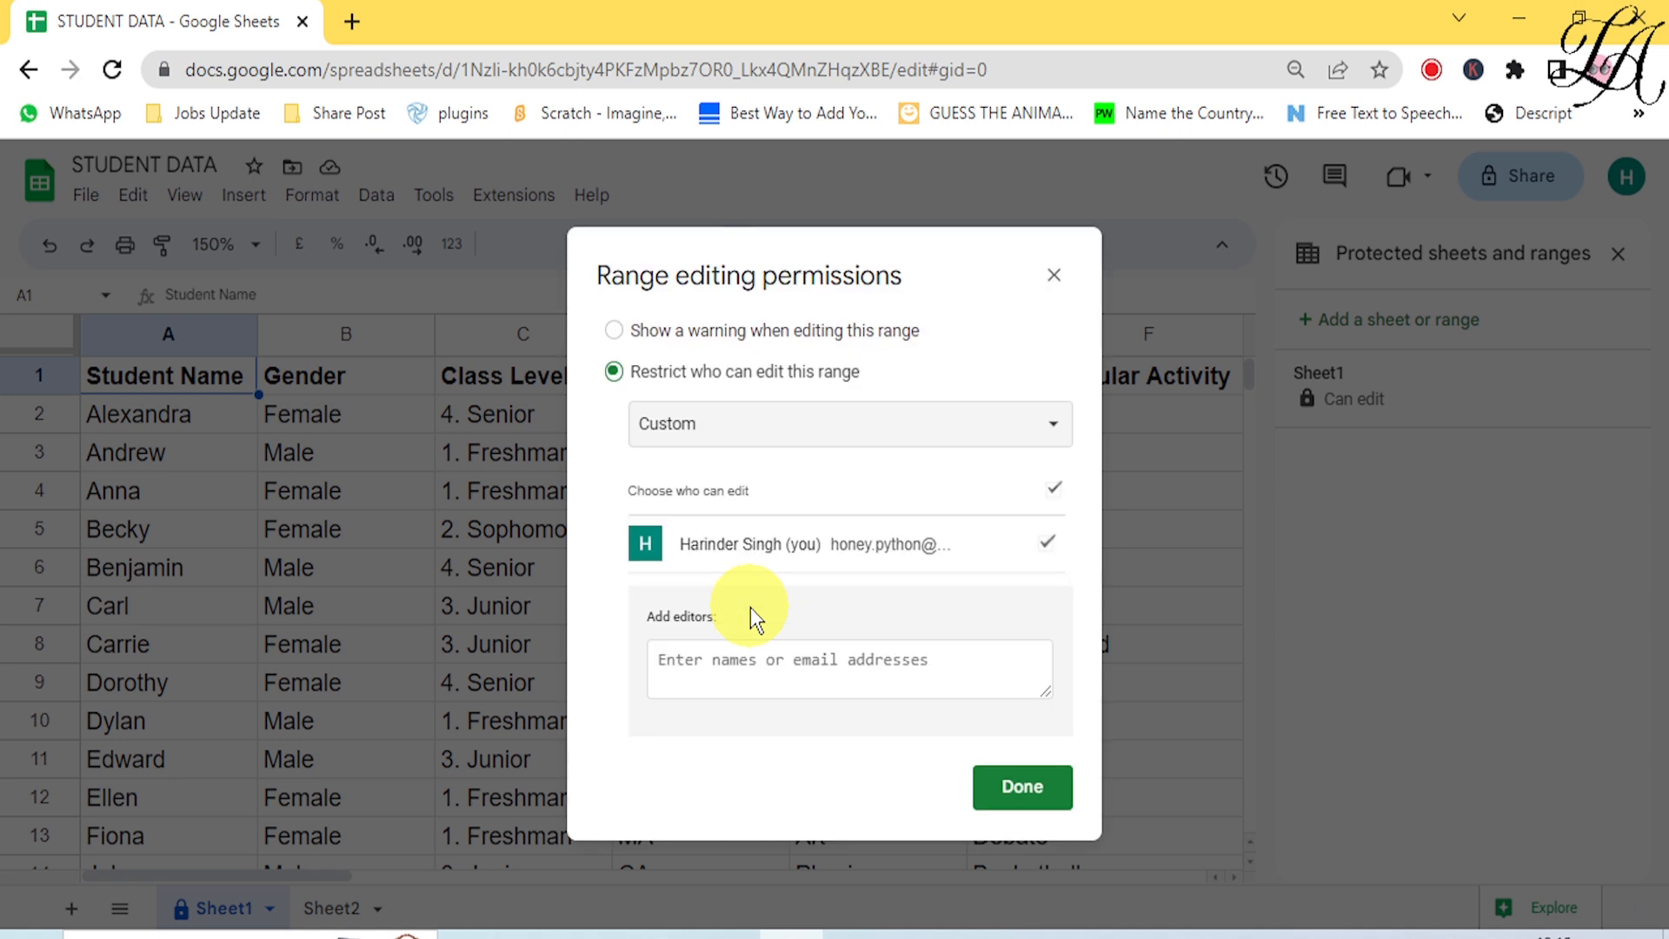
click(748, 658)
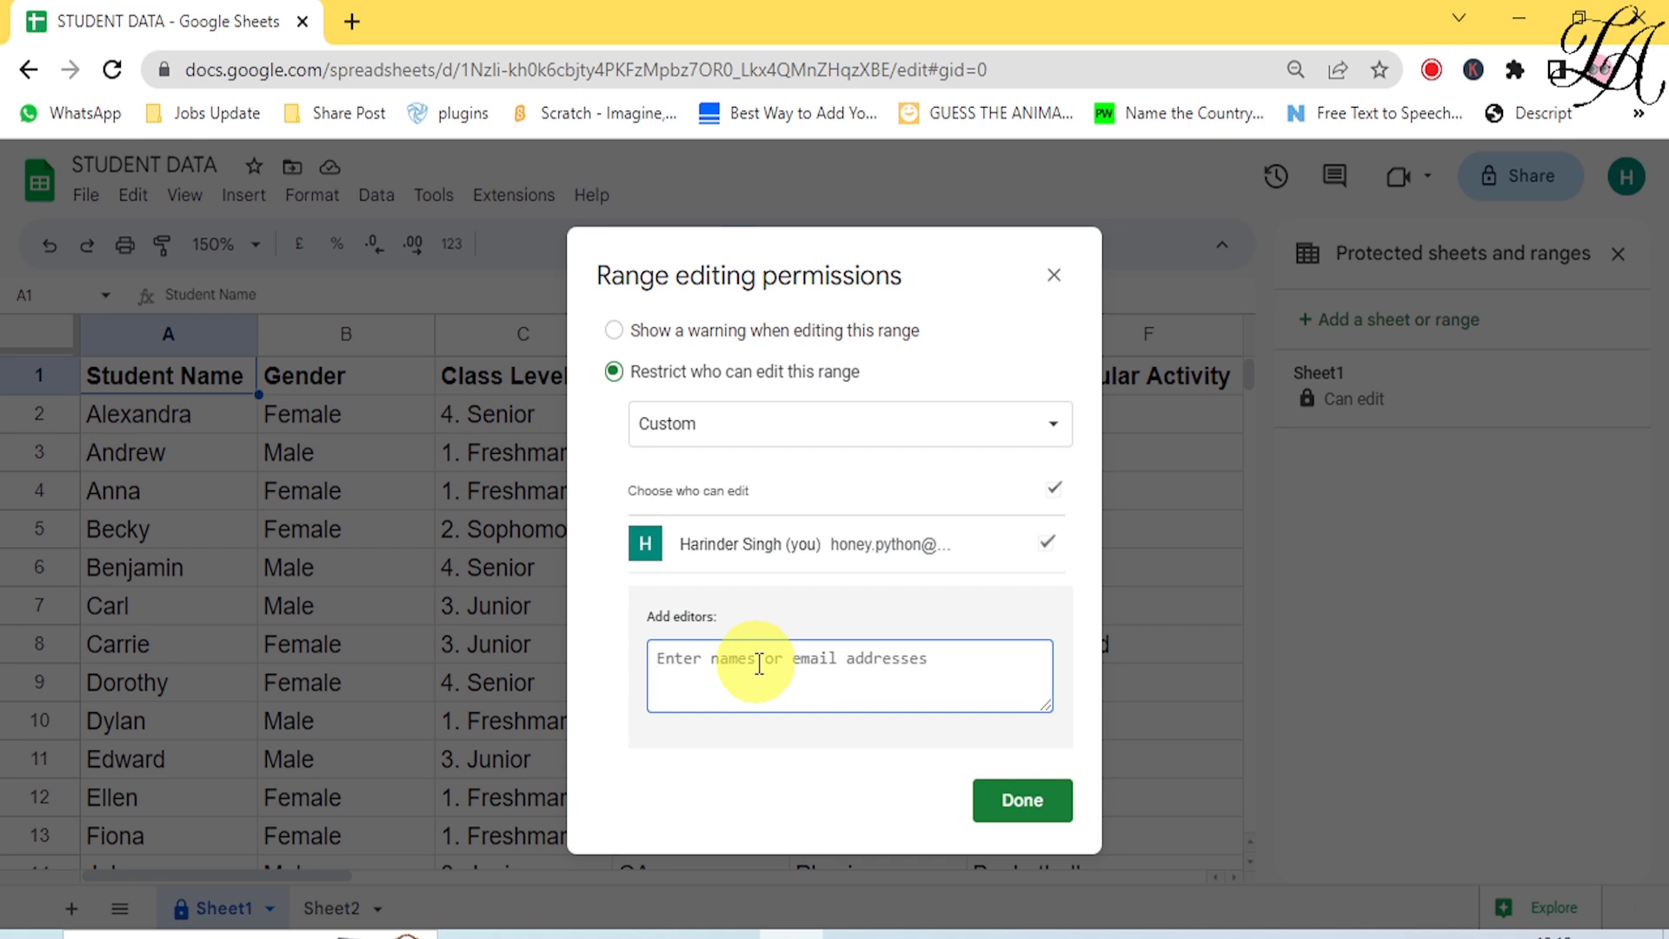
click(1036, 815)
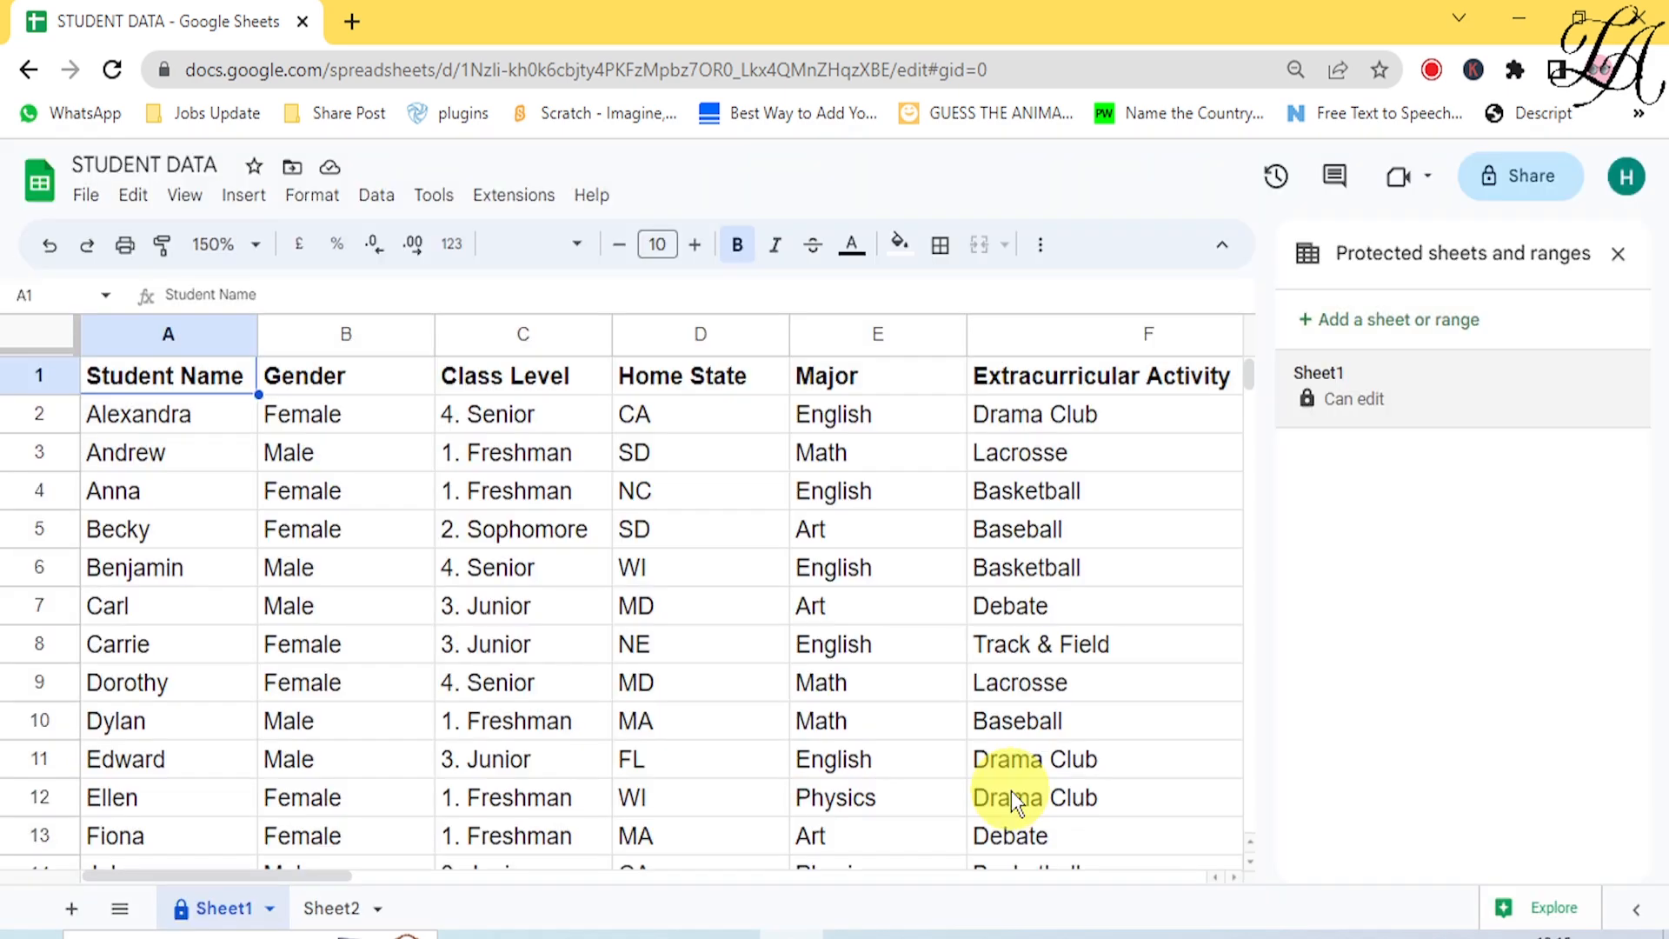
- Remove the existing protection from Sheet1 and close the protection settings
click(670, 616)
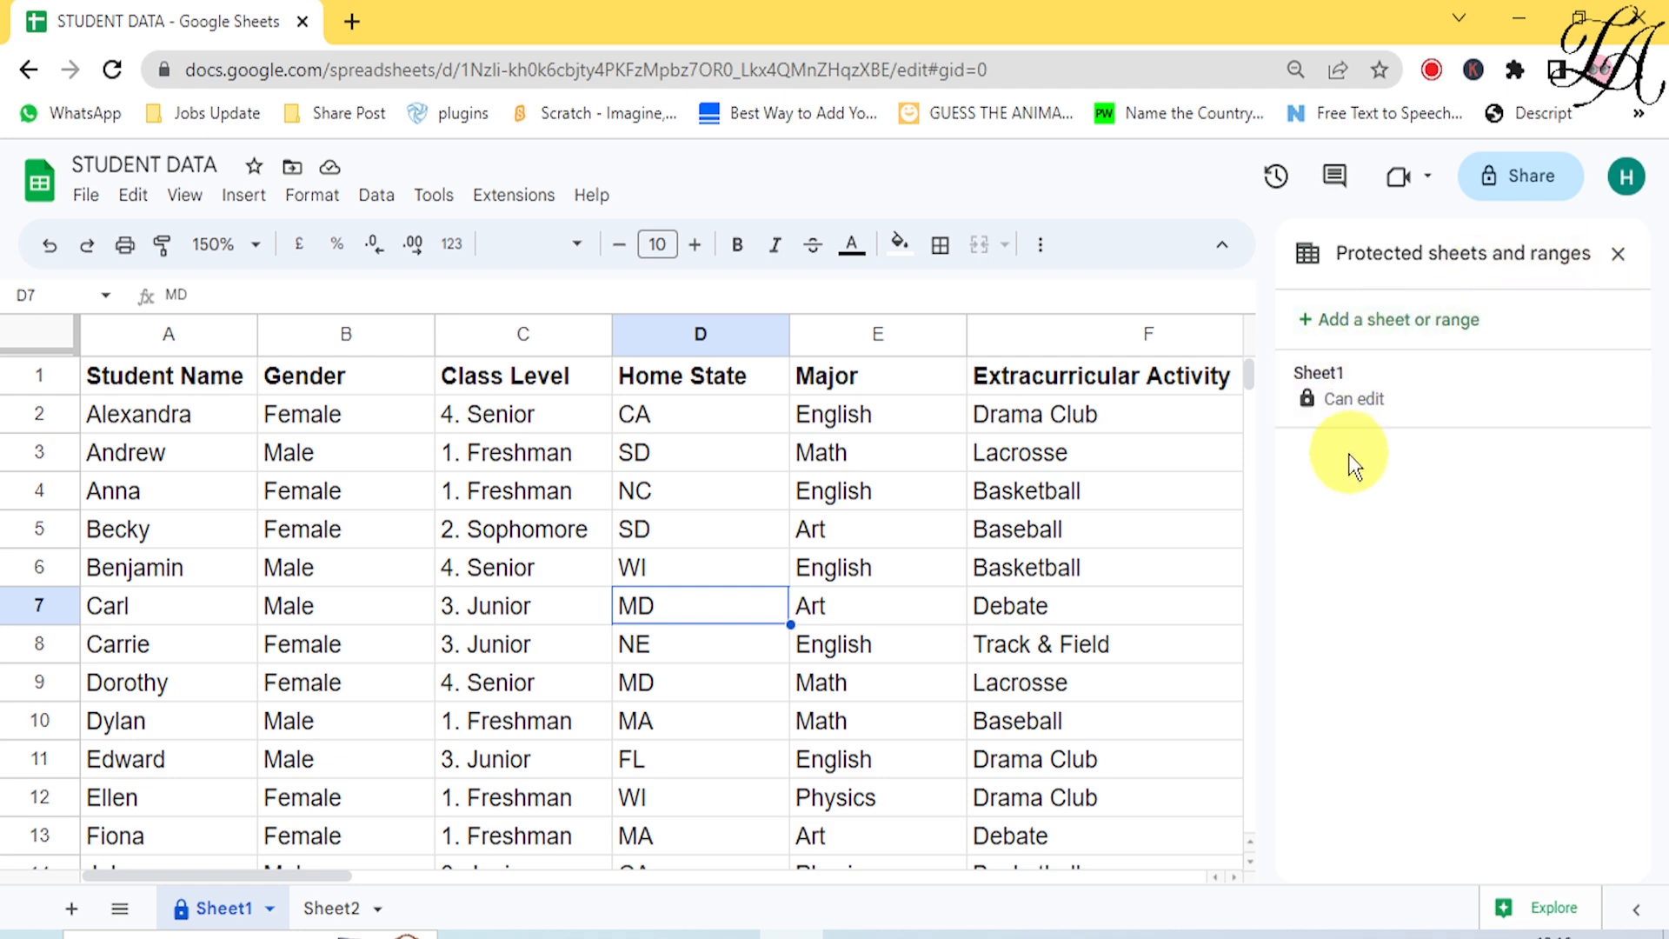
click(1330, 375)
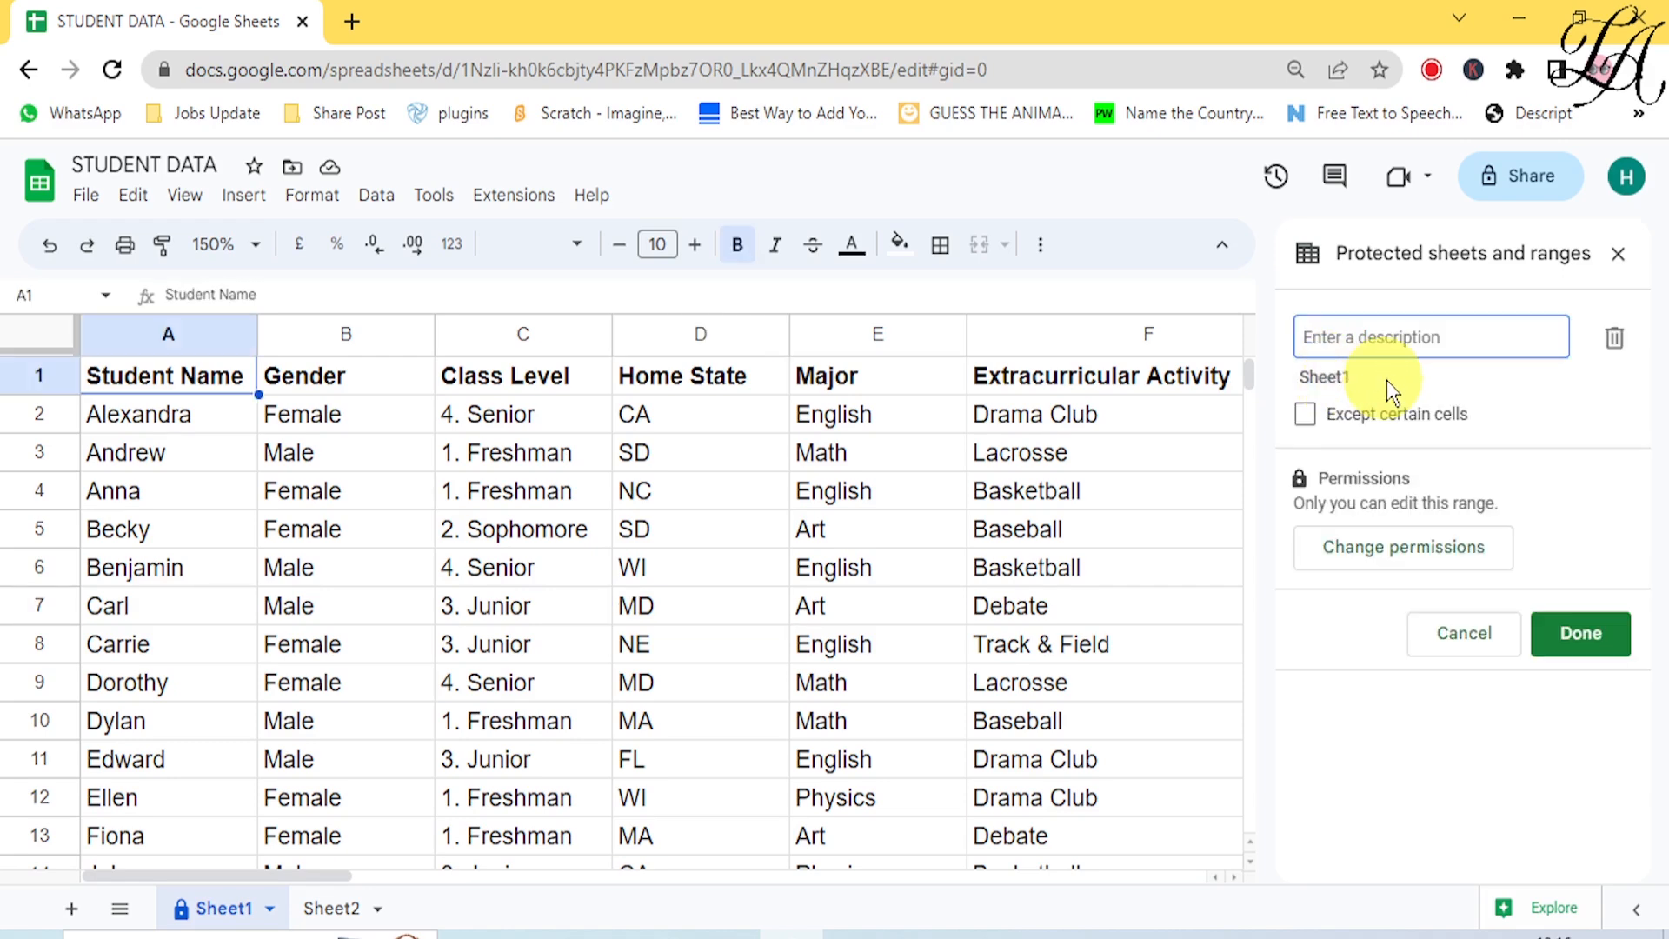
click(1615, 346)
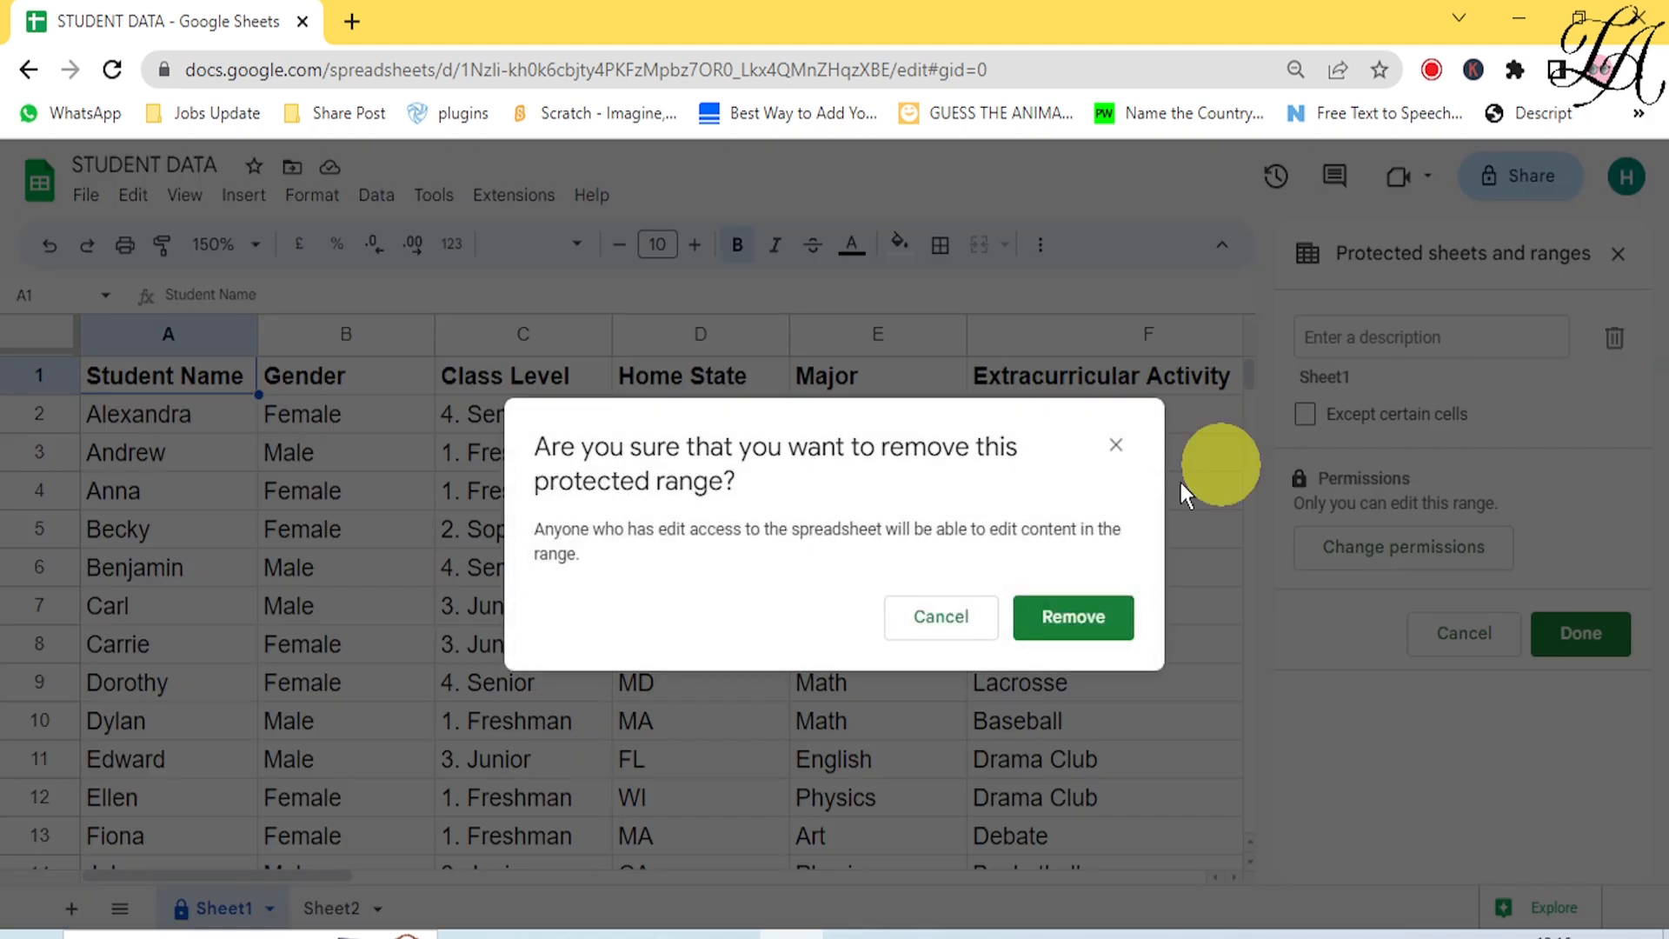
click(1065, 642)
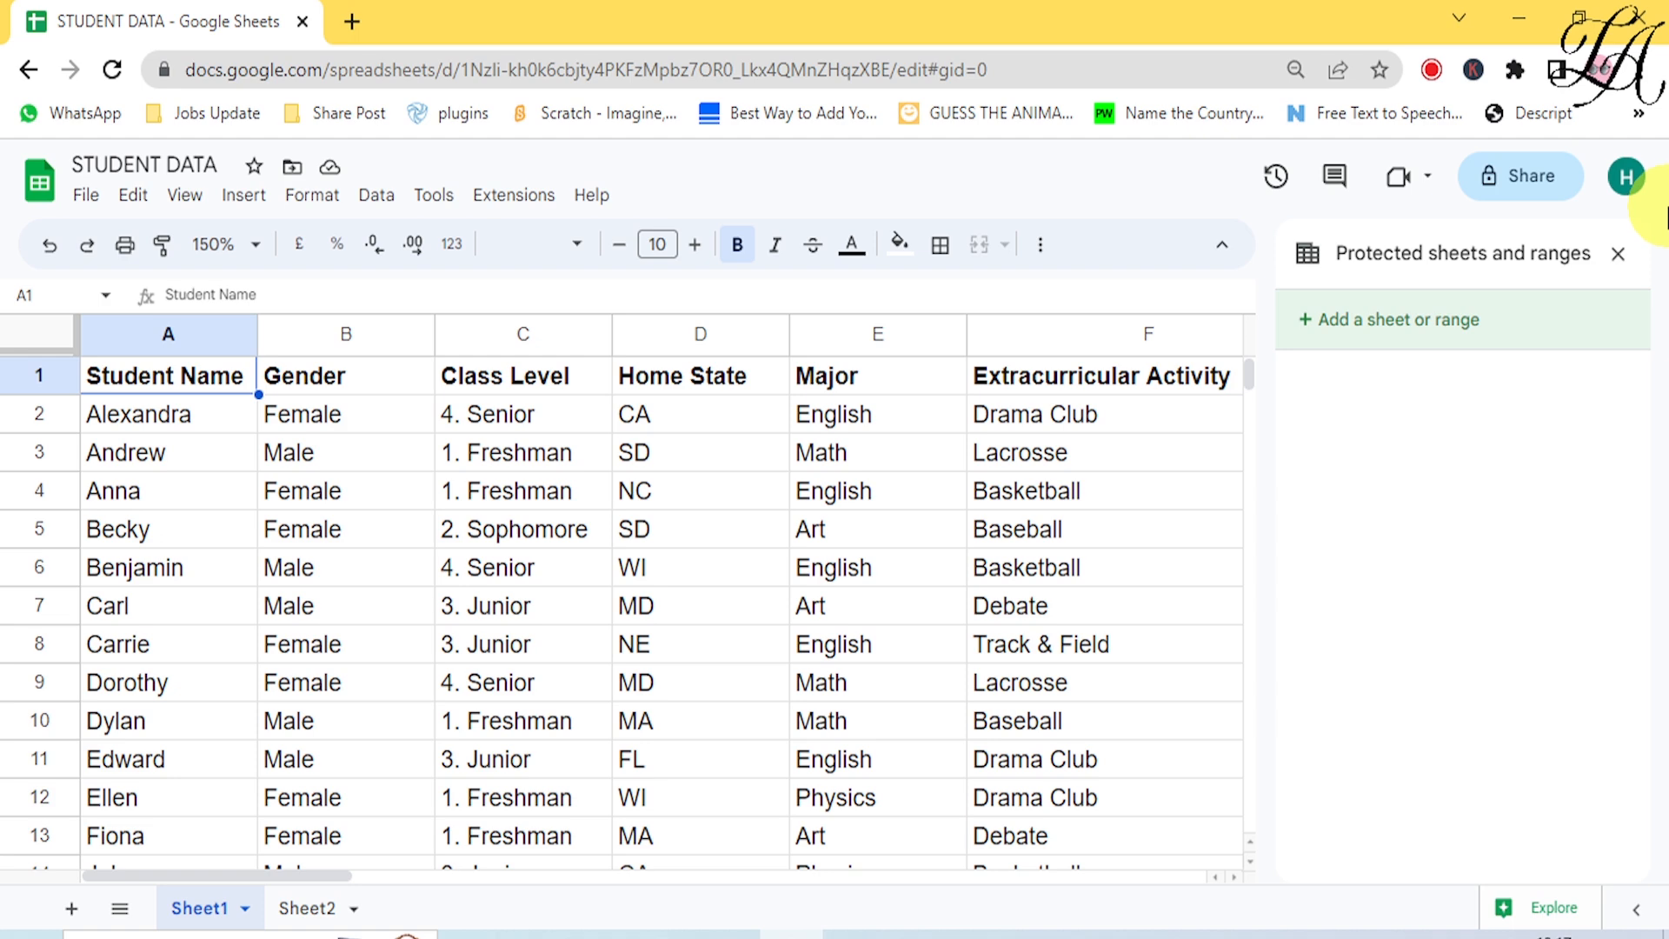
click(1618, 254)
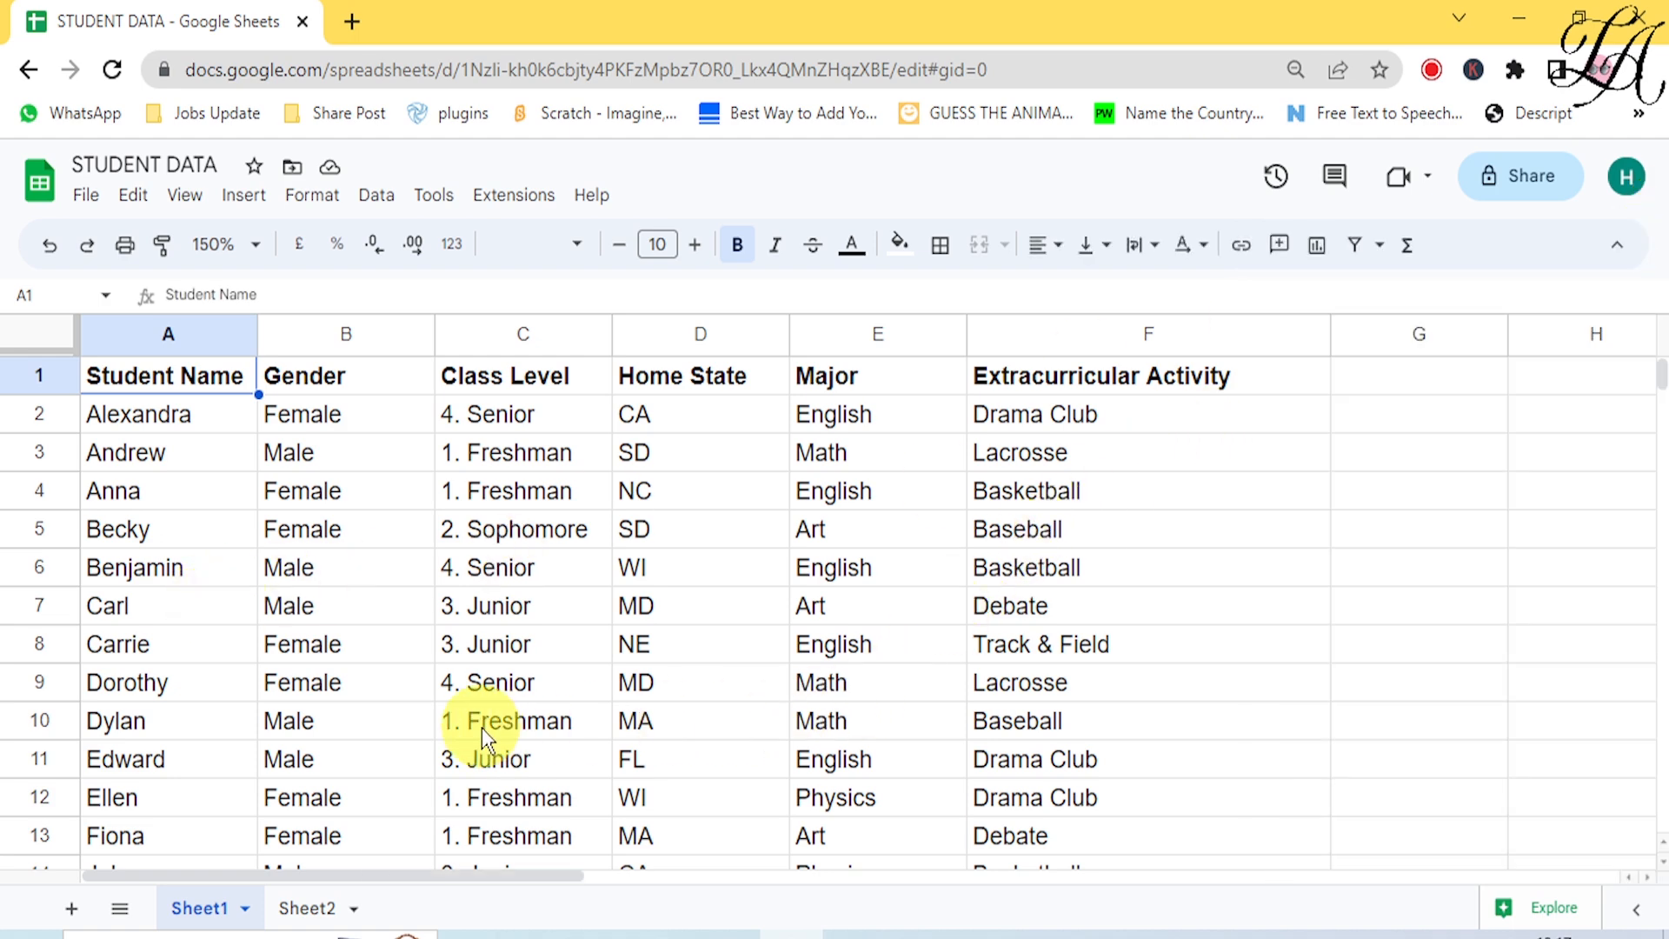
- Reopen the protected sheets and ranges settings and start a new protection for a cell range
right_click(219, 921)
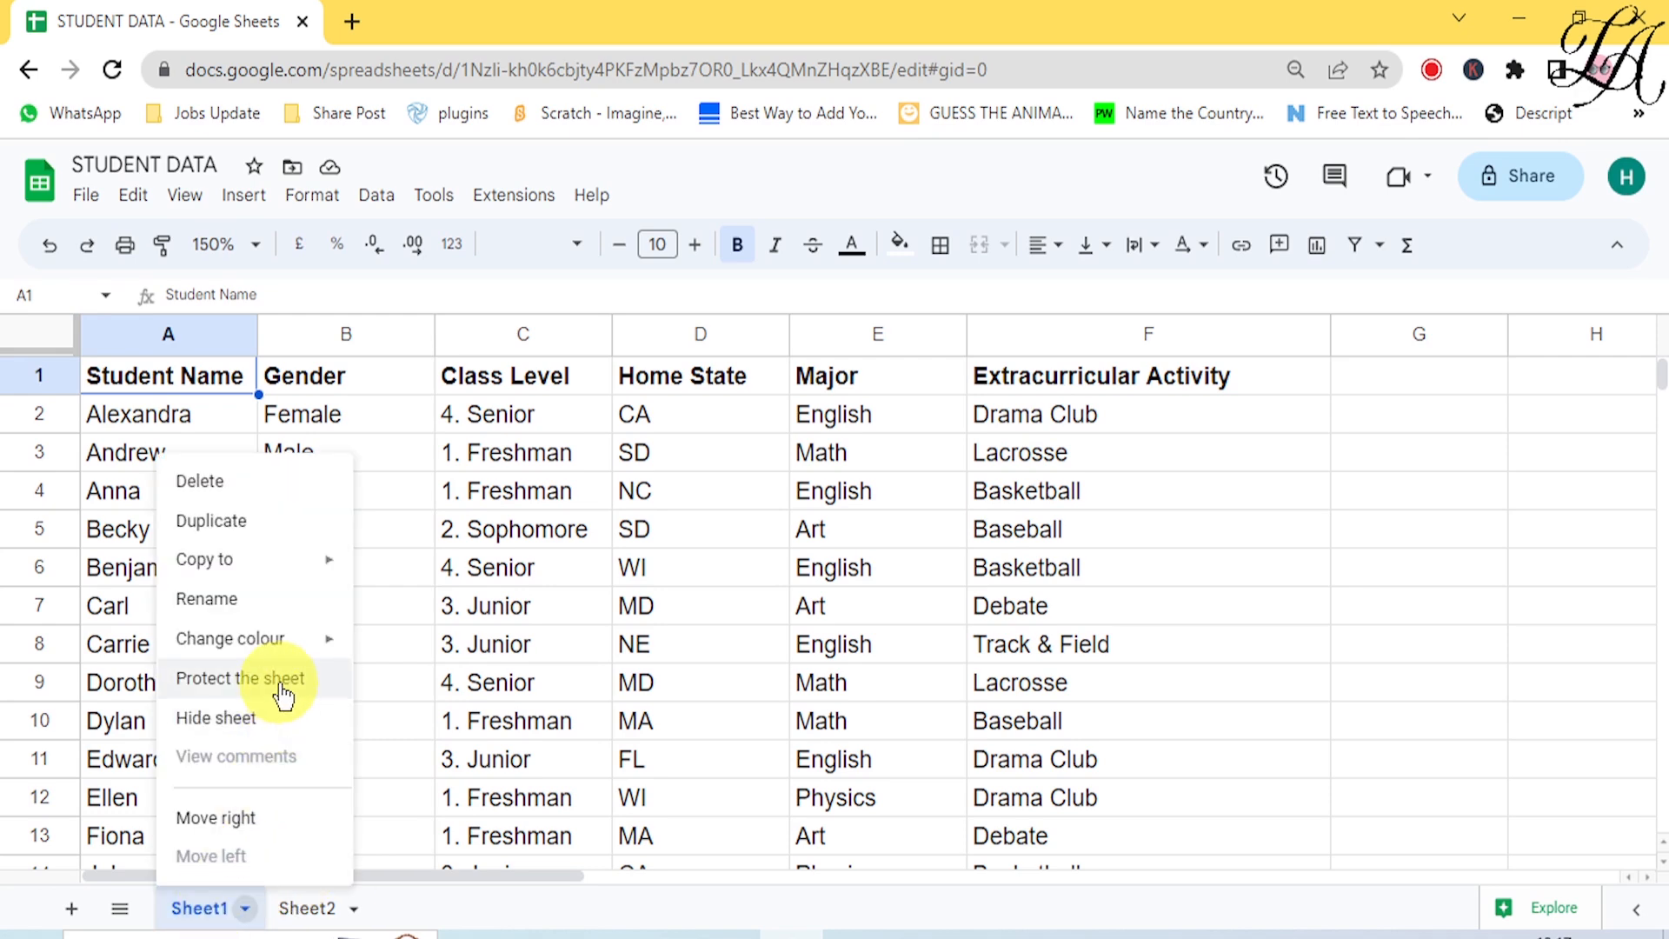
click(376, 198)
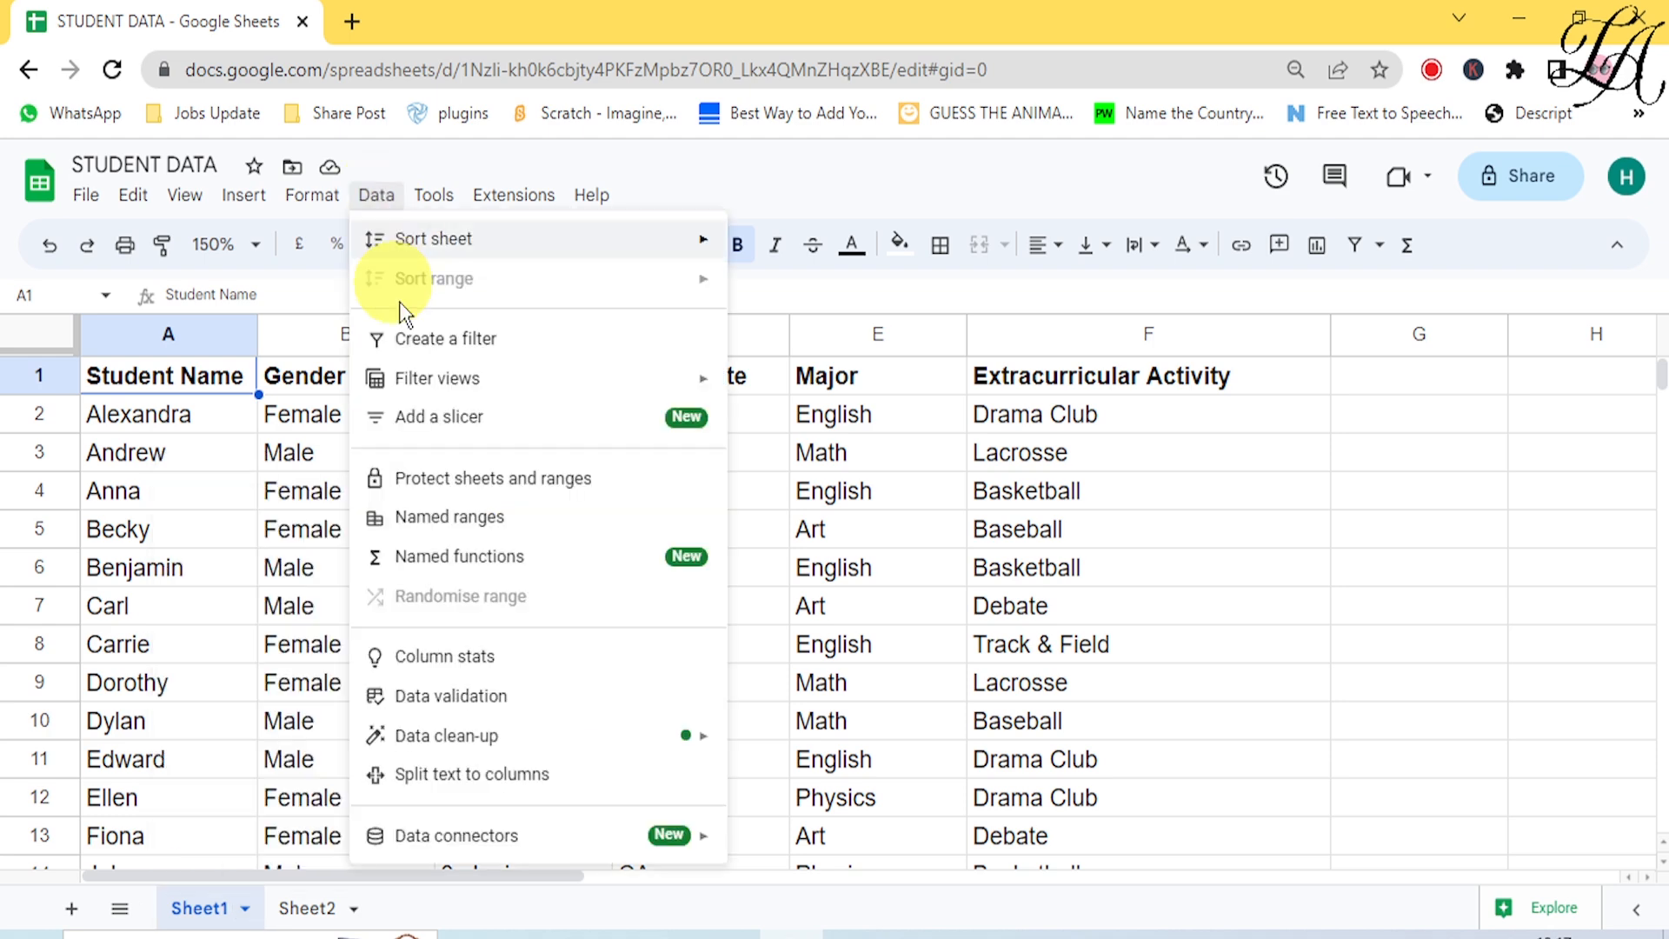
click(473, 481)
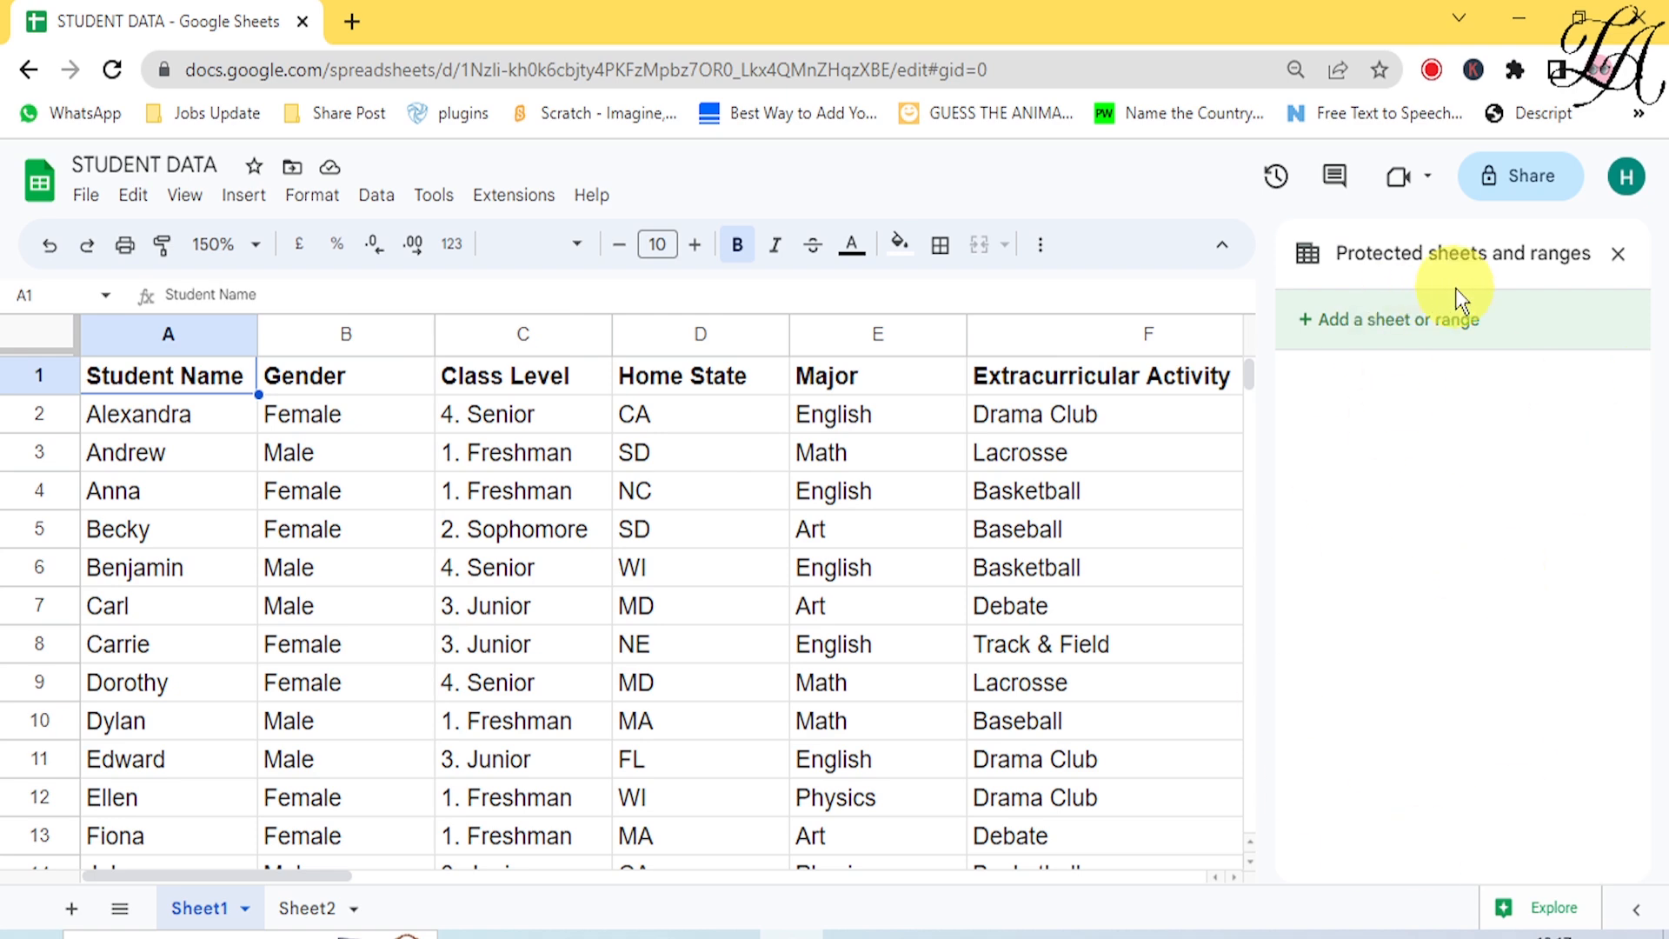
click(1380, 325)
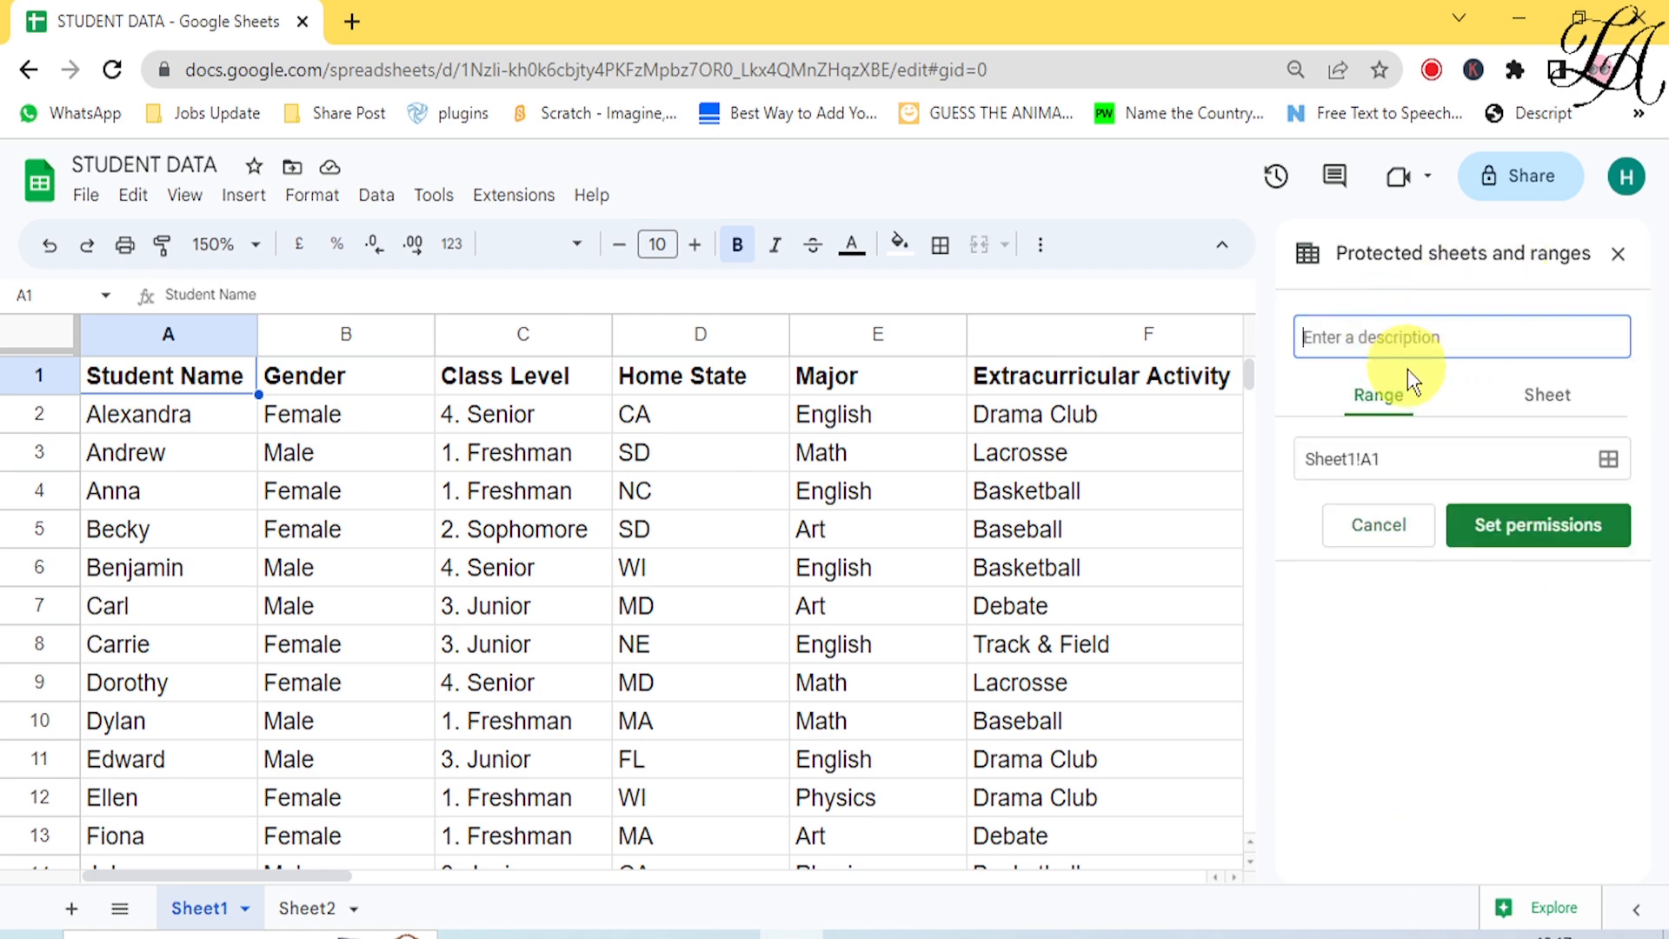
click(1380, 409)
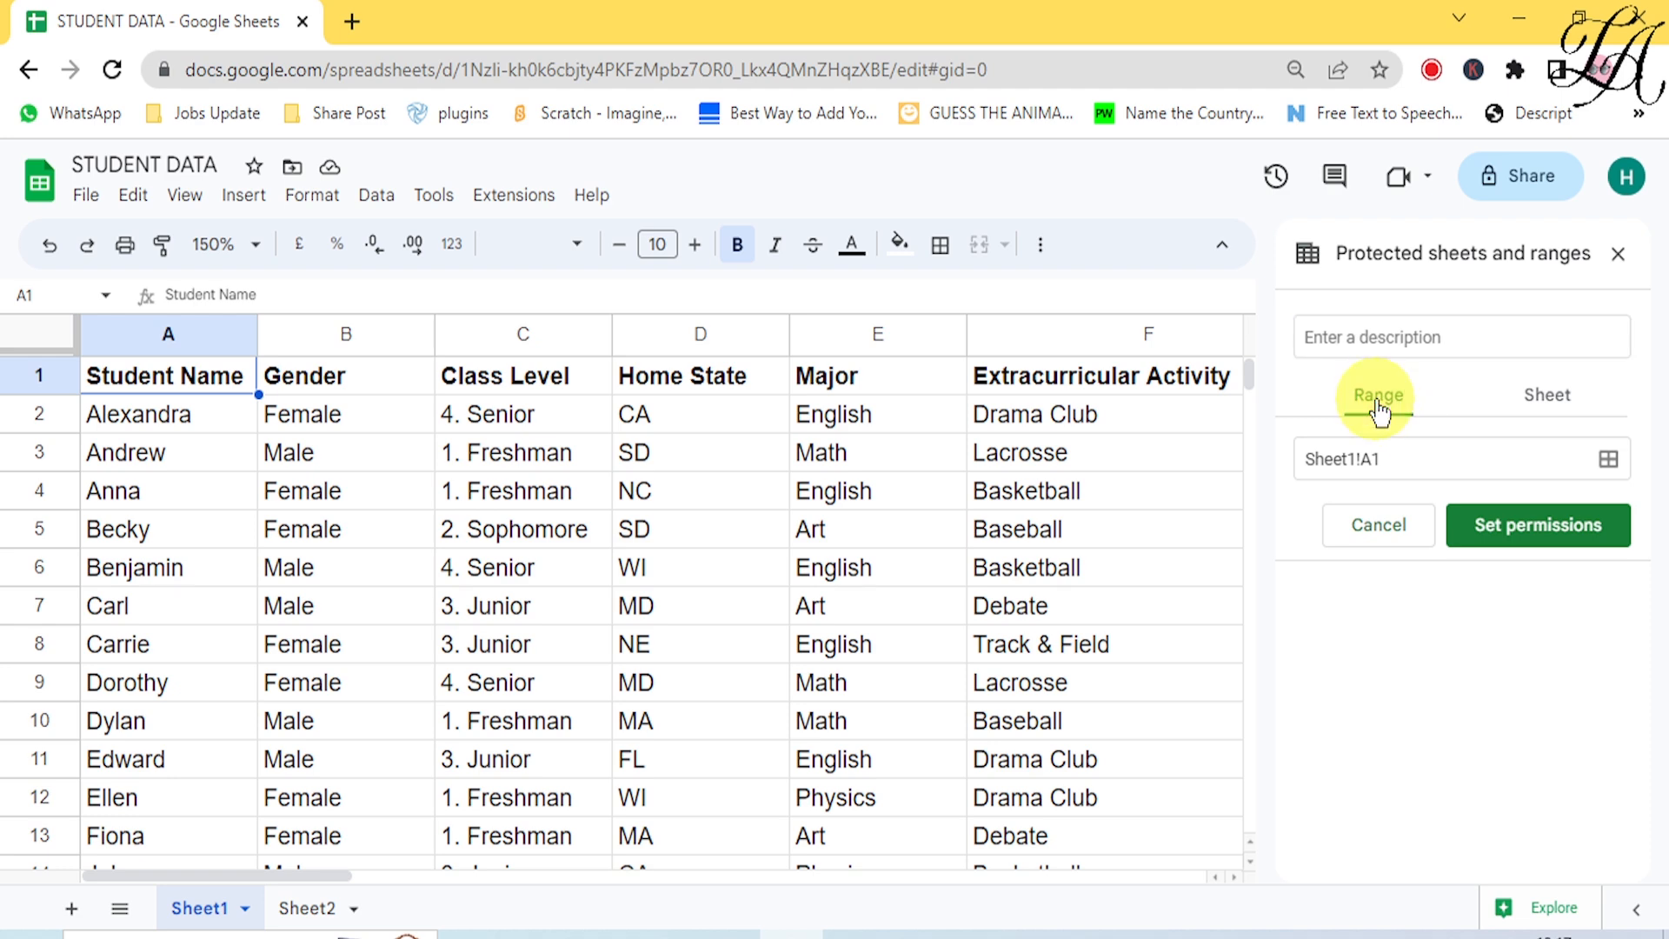
- Set the range to protect to columns A to E of Sheet1
click(1391, 466)
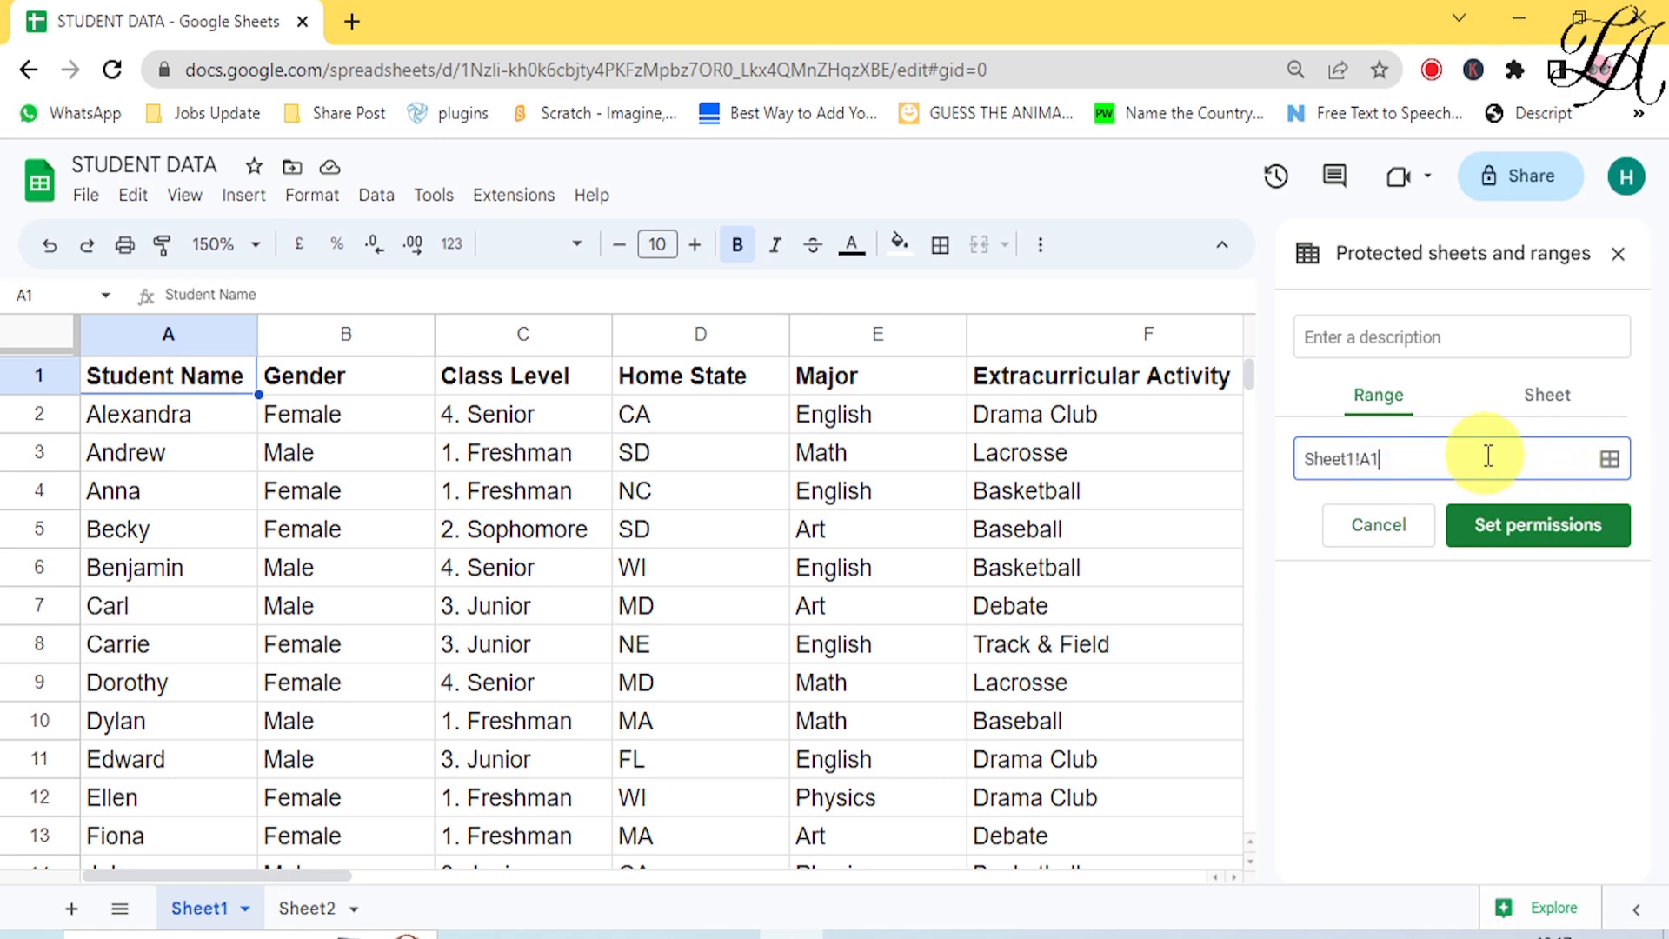
drag(1428, 455, 1269, 459)
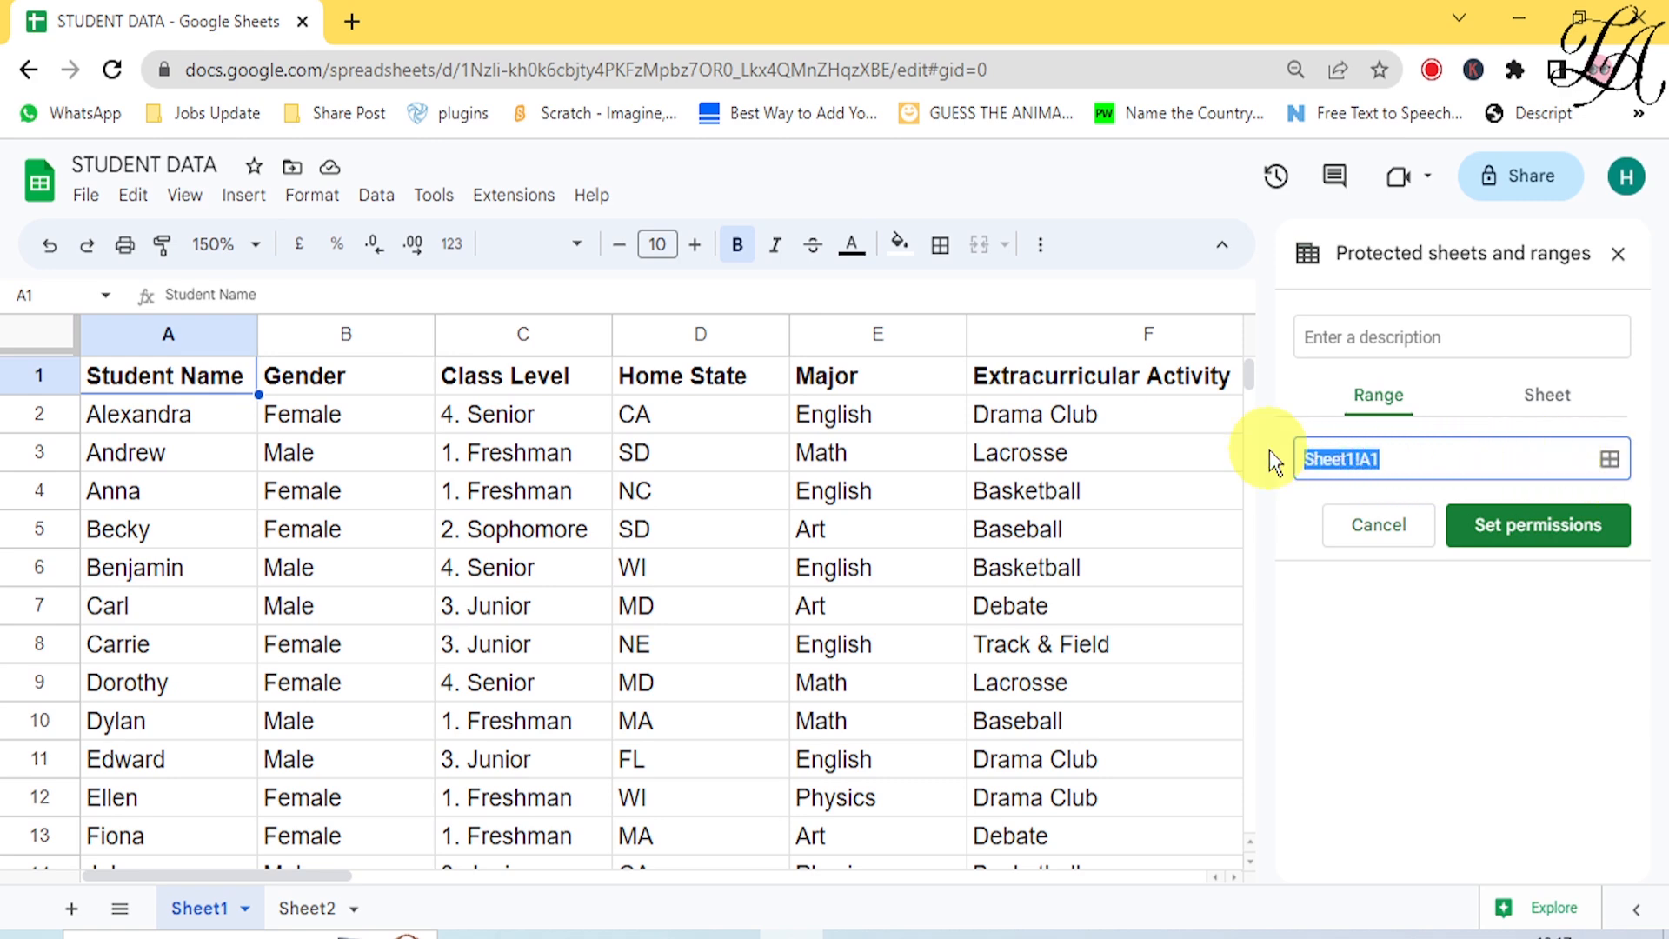
key(BackSpace)
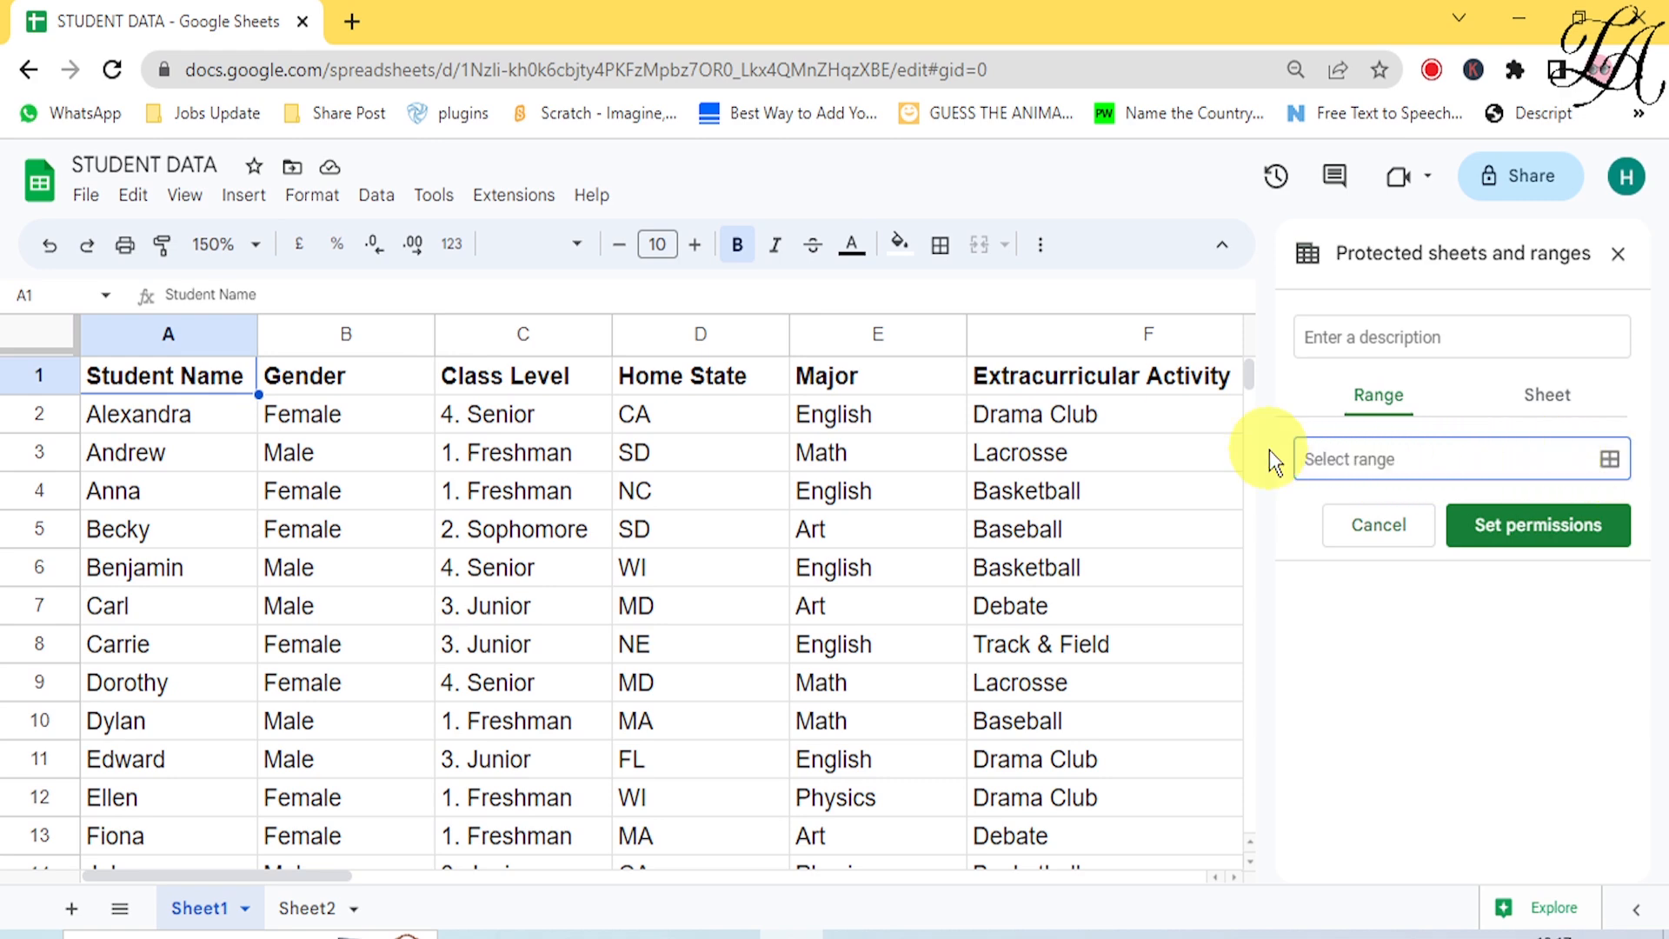
click(1609, 458)
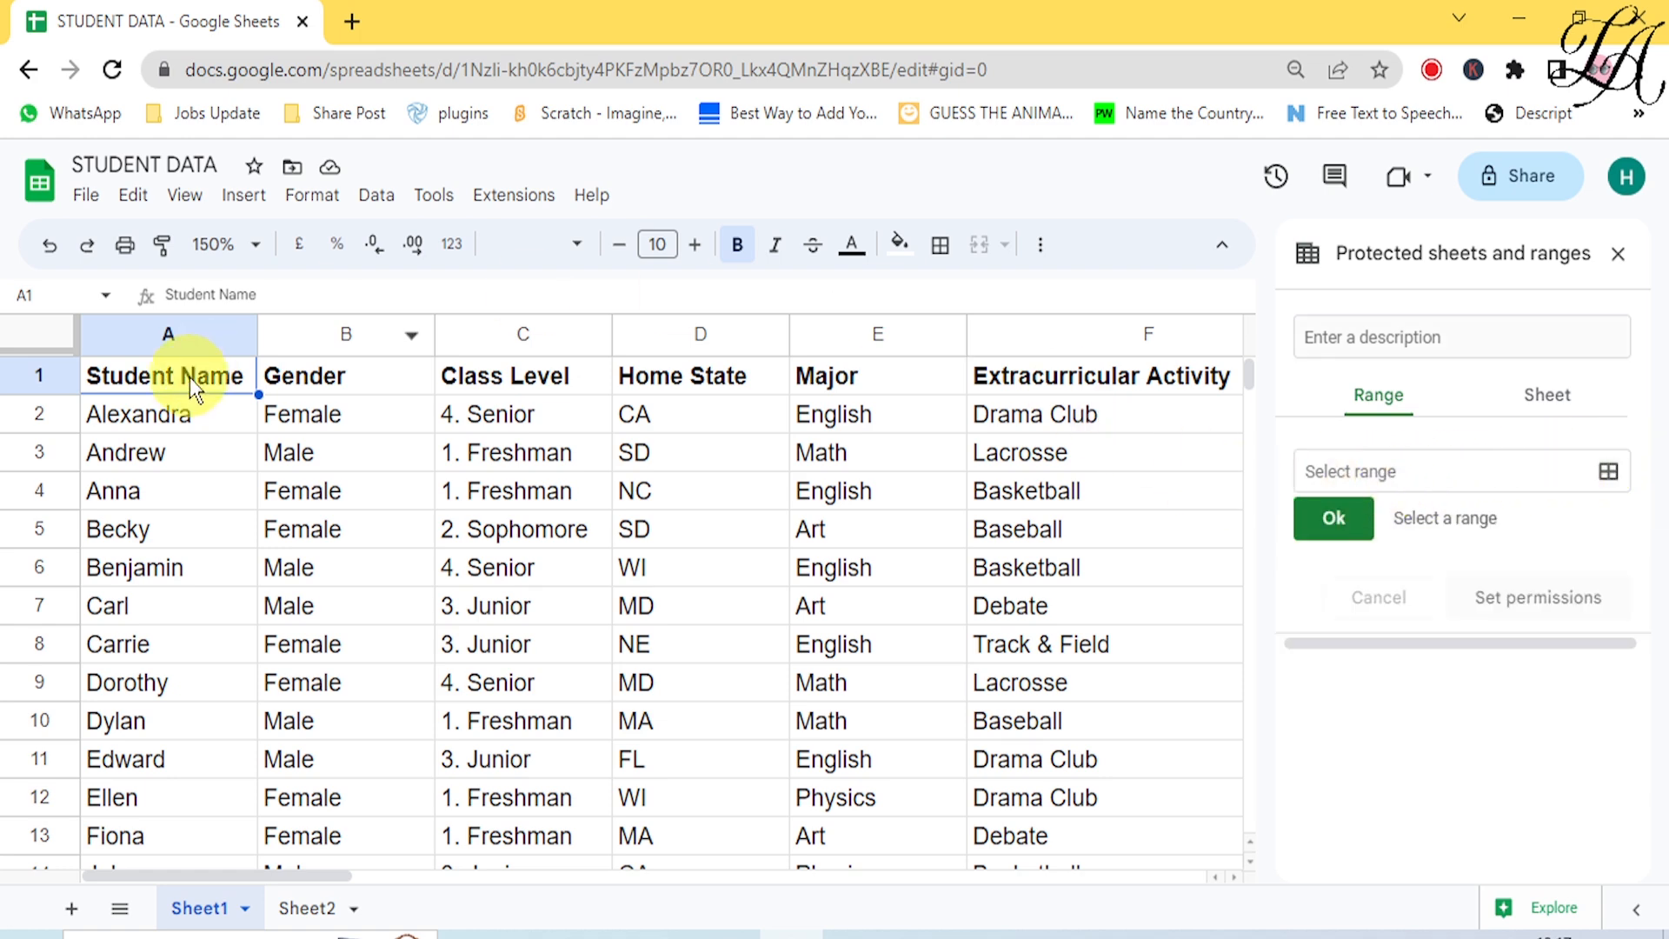
drag(133, 333, 912, 344)
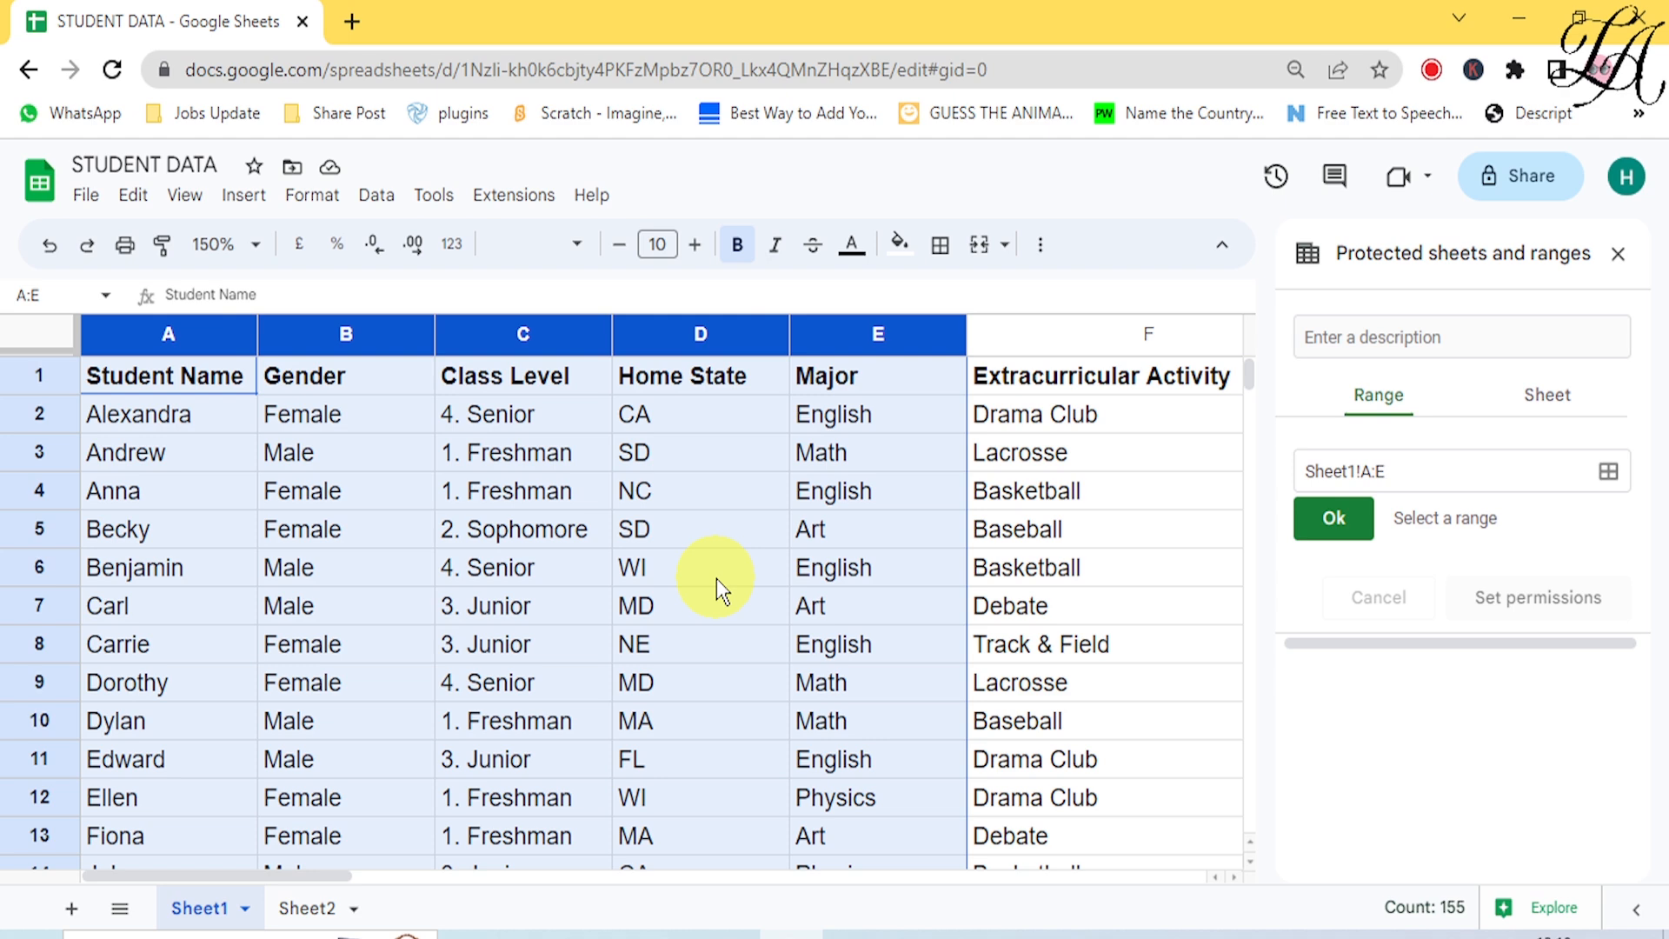
click(1332, 526)
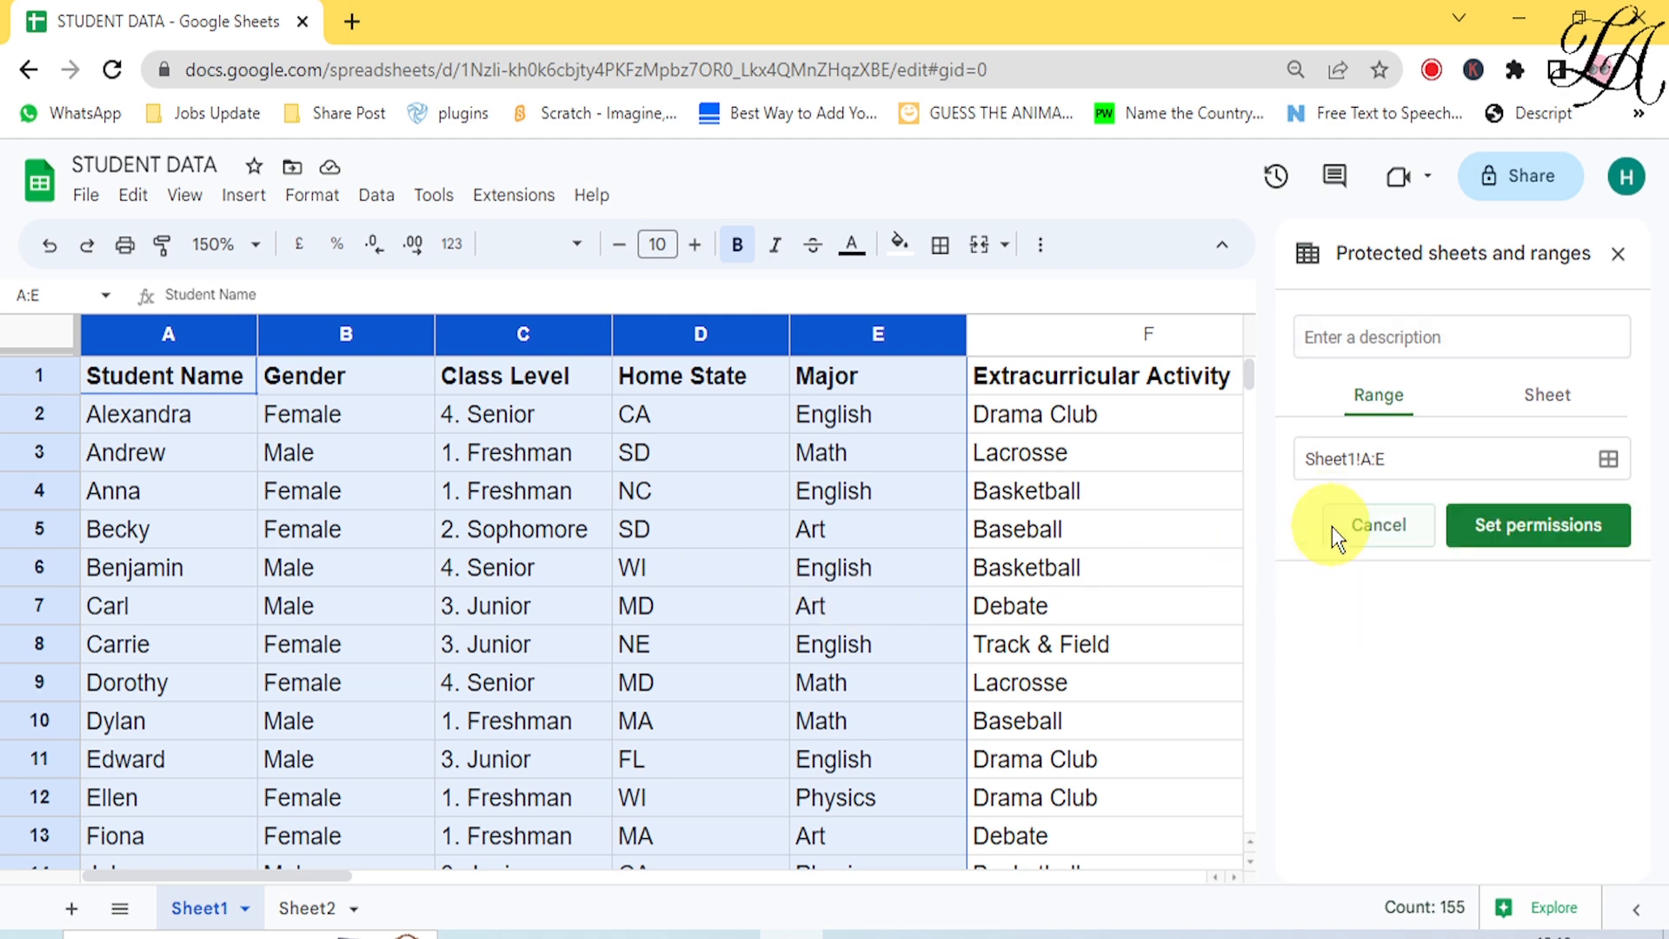
- Restrict editing of the range A:E with the Custom option, leaving only the owner as editor, and save the permissions
click(1537, 528)
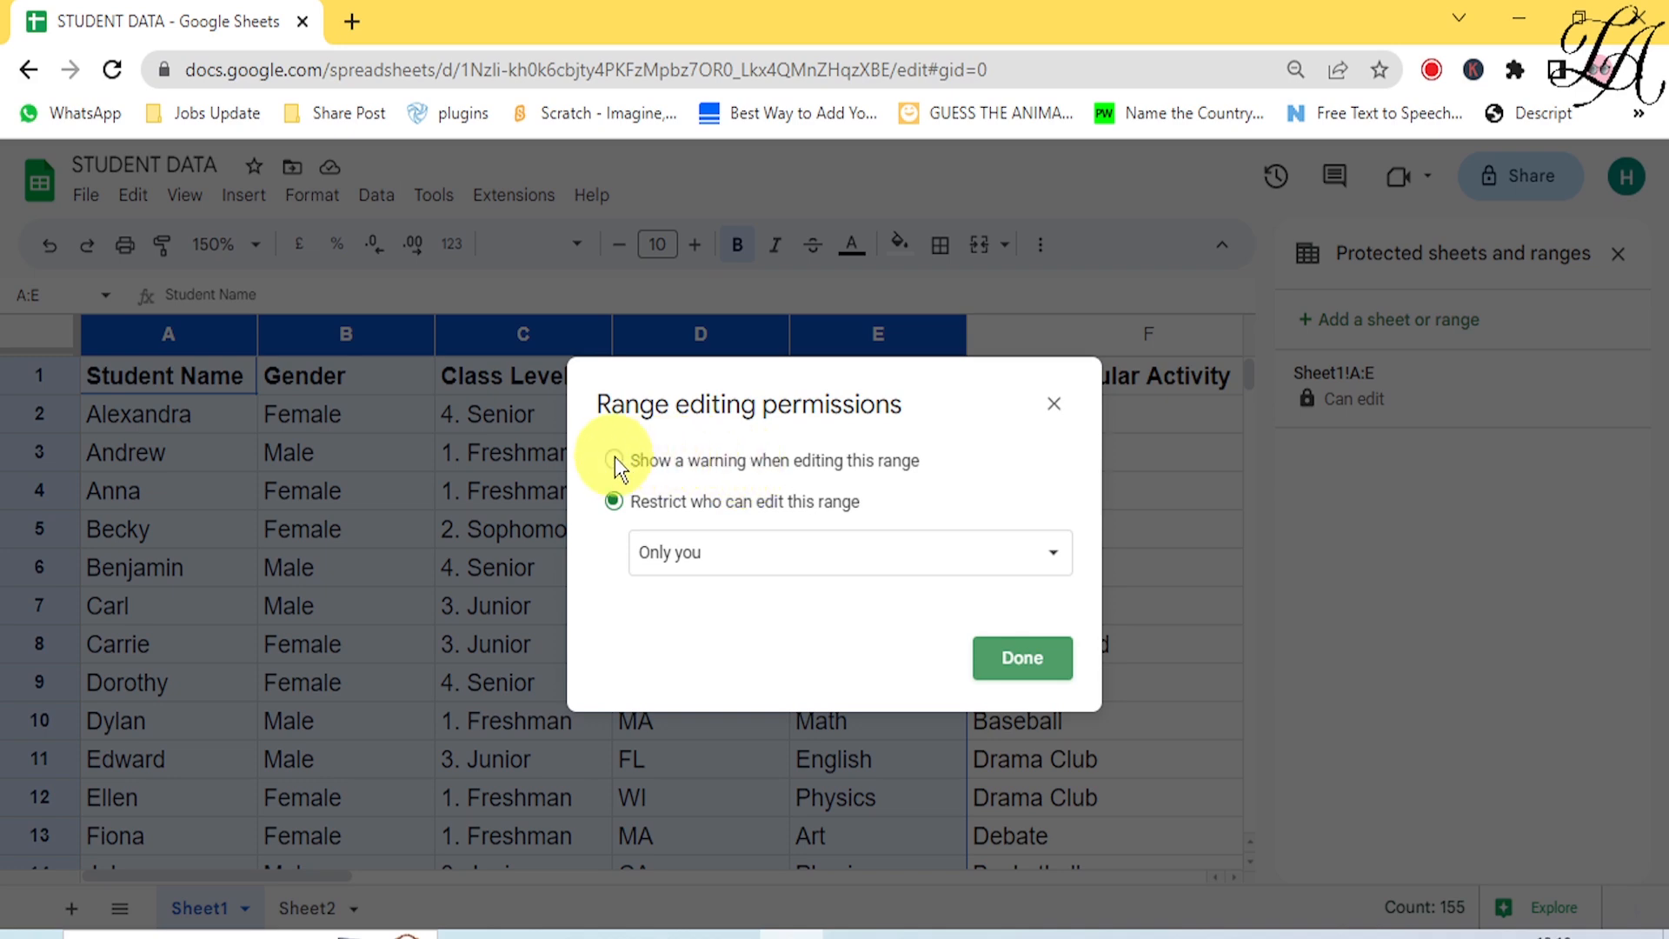
click(758, 567)
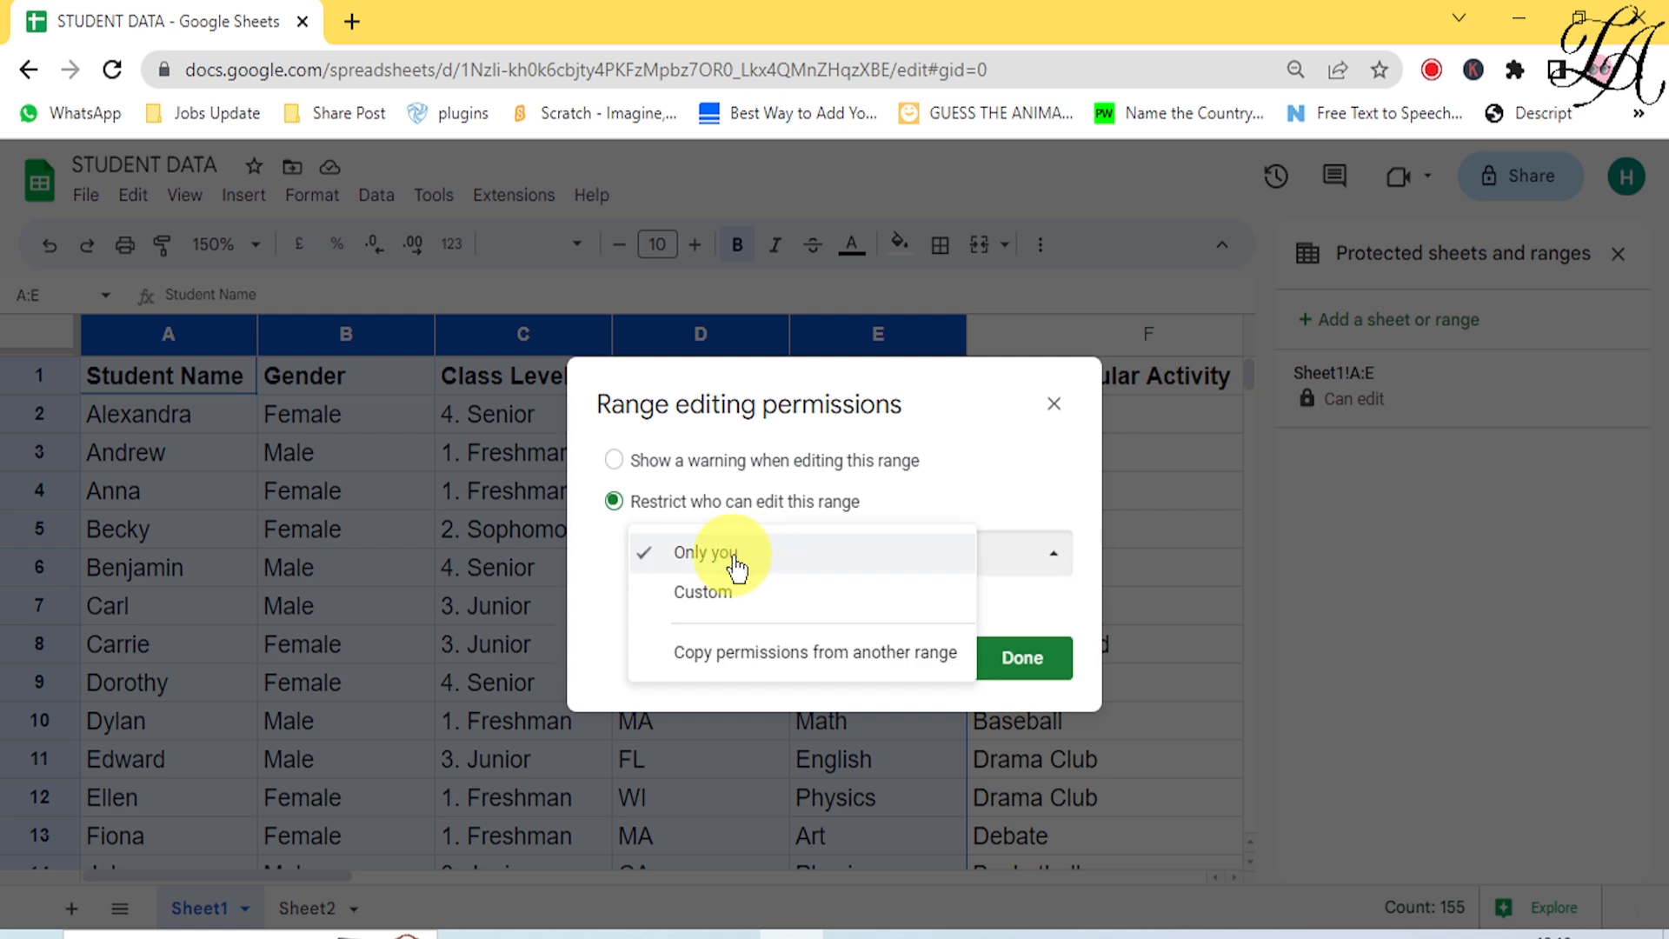
click(729, 595)
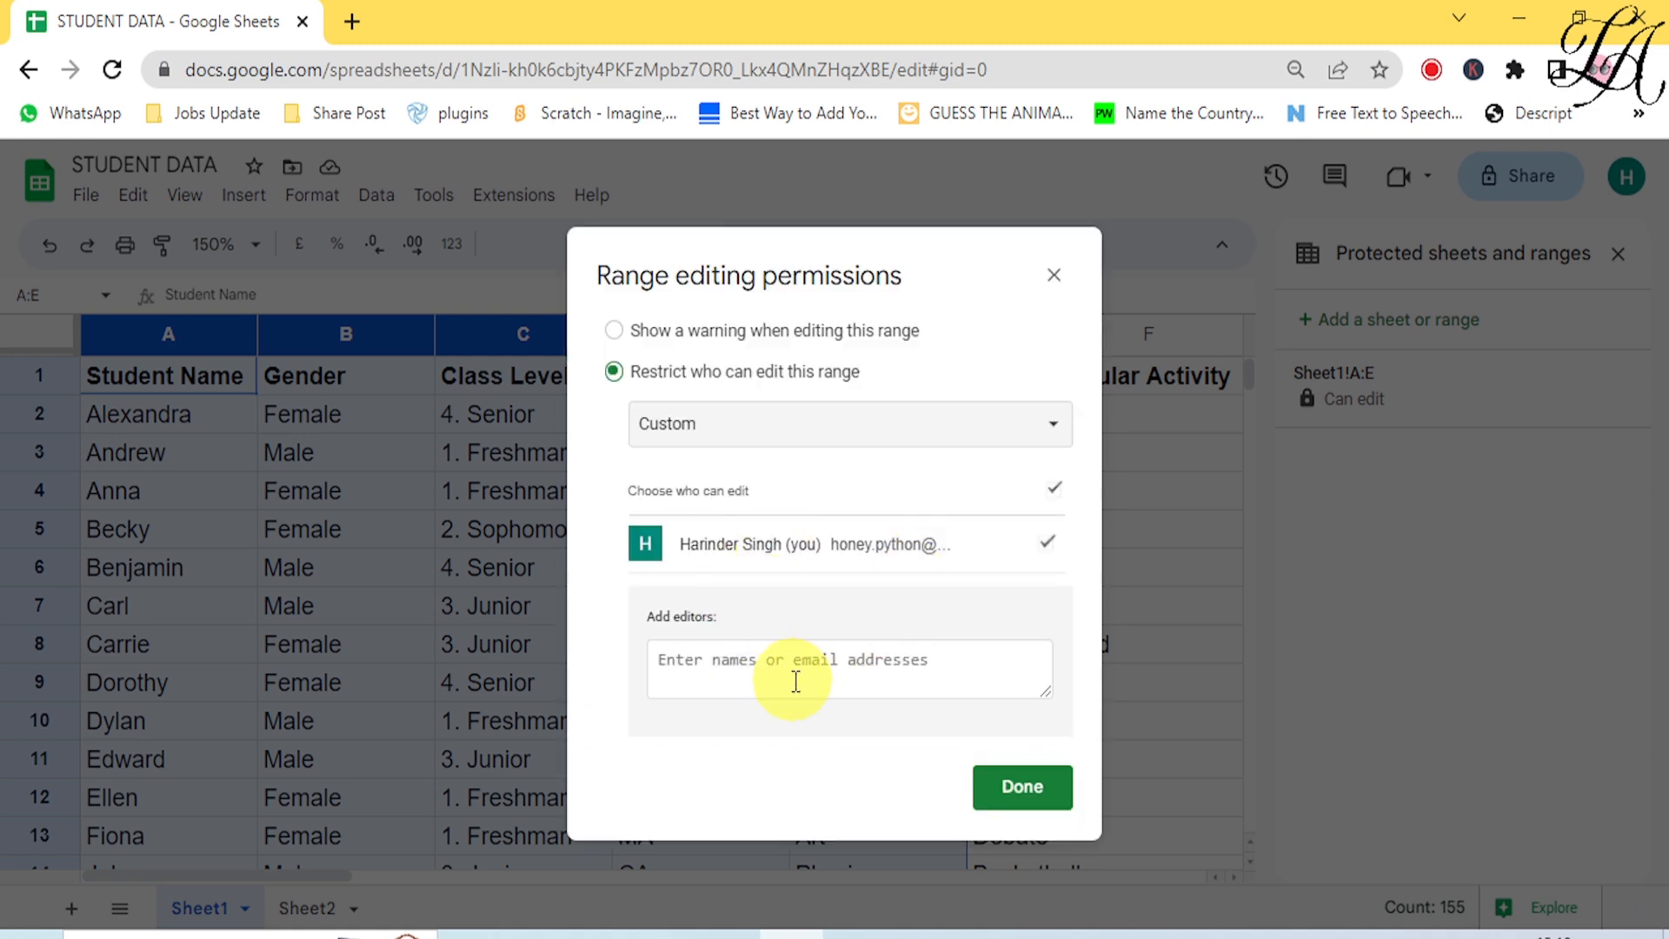
click(1001, 793)
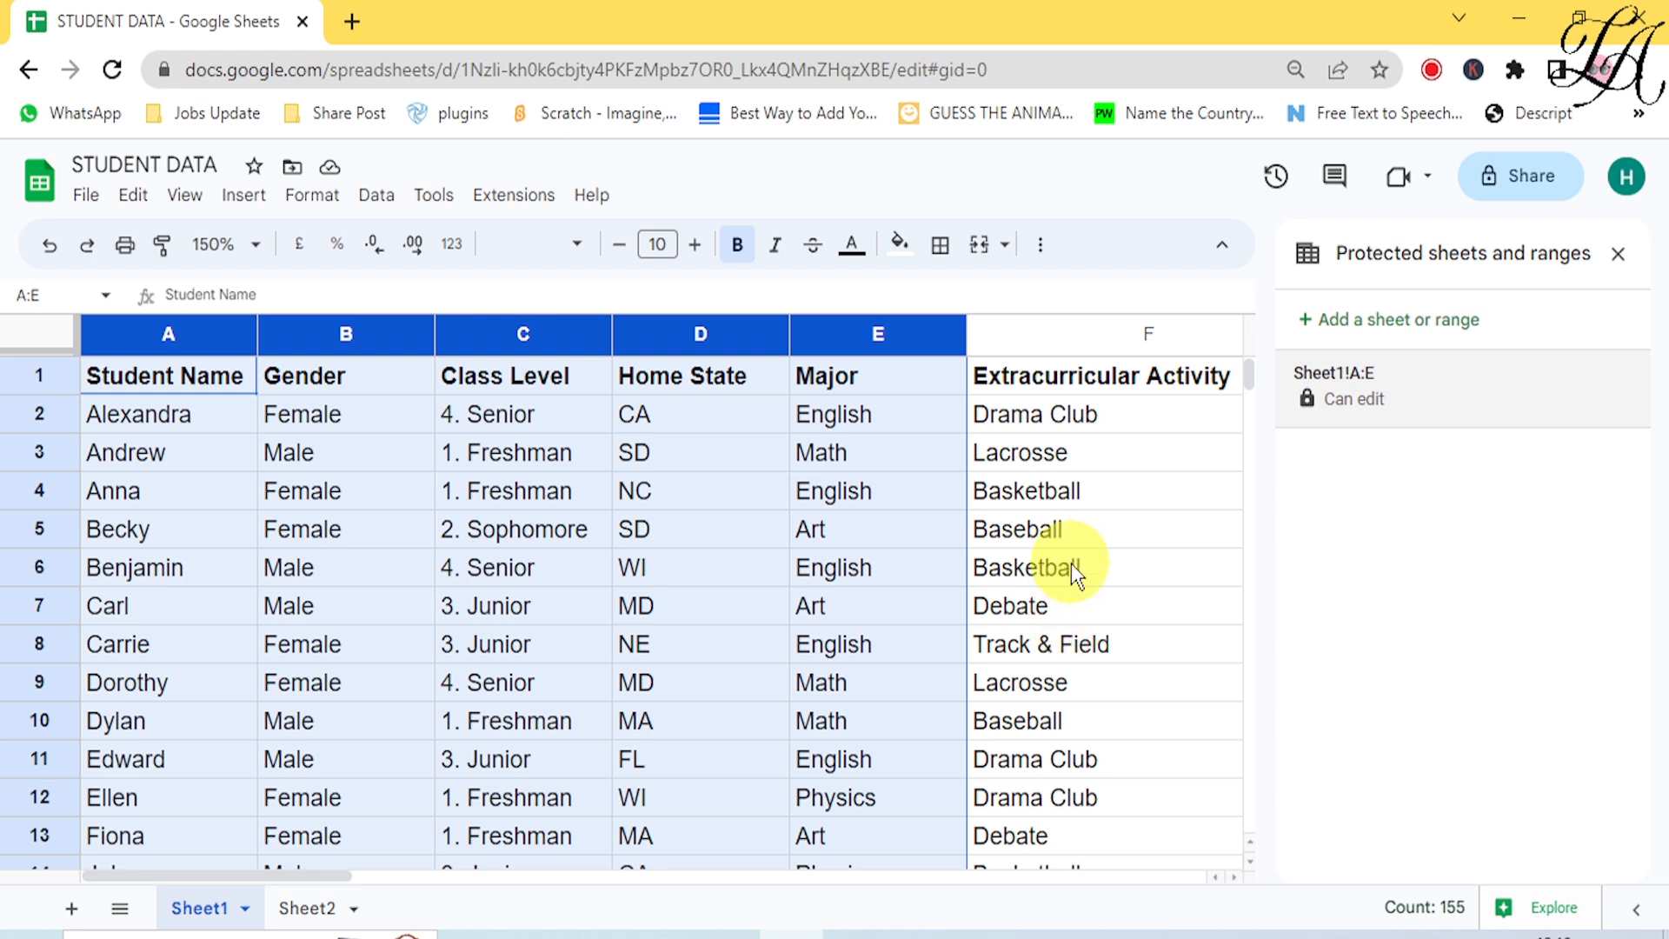
- Remove the protection from the range Sheet1!A:E
click(1405, 395)
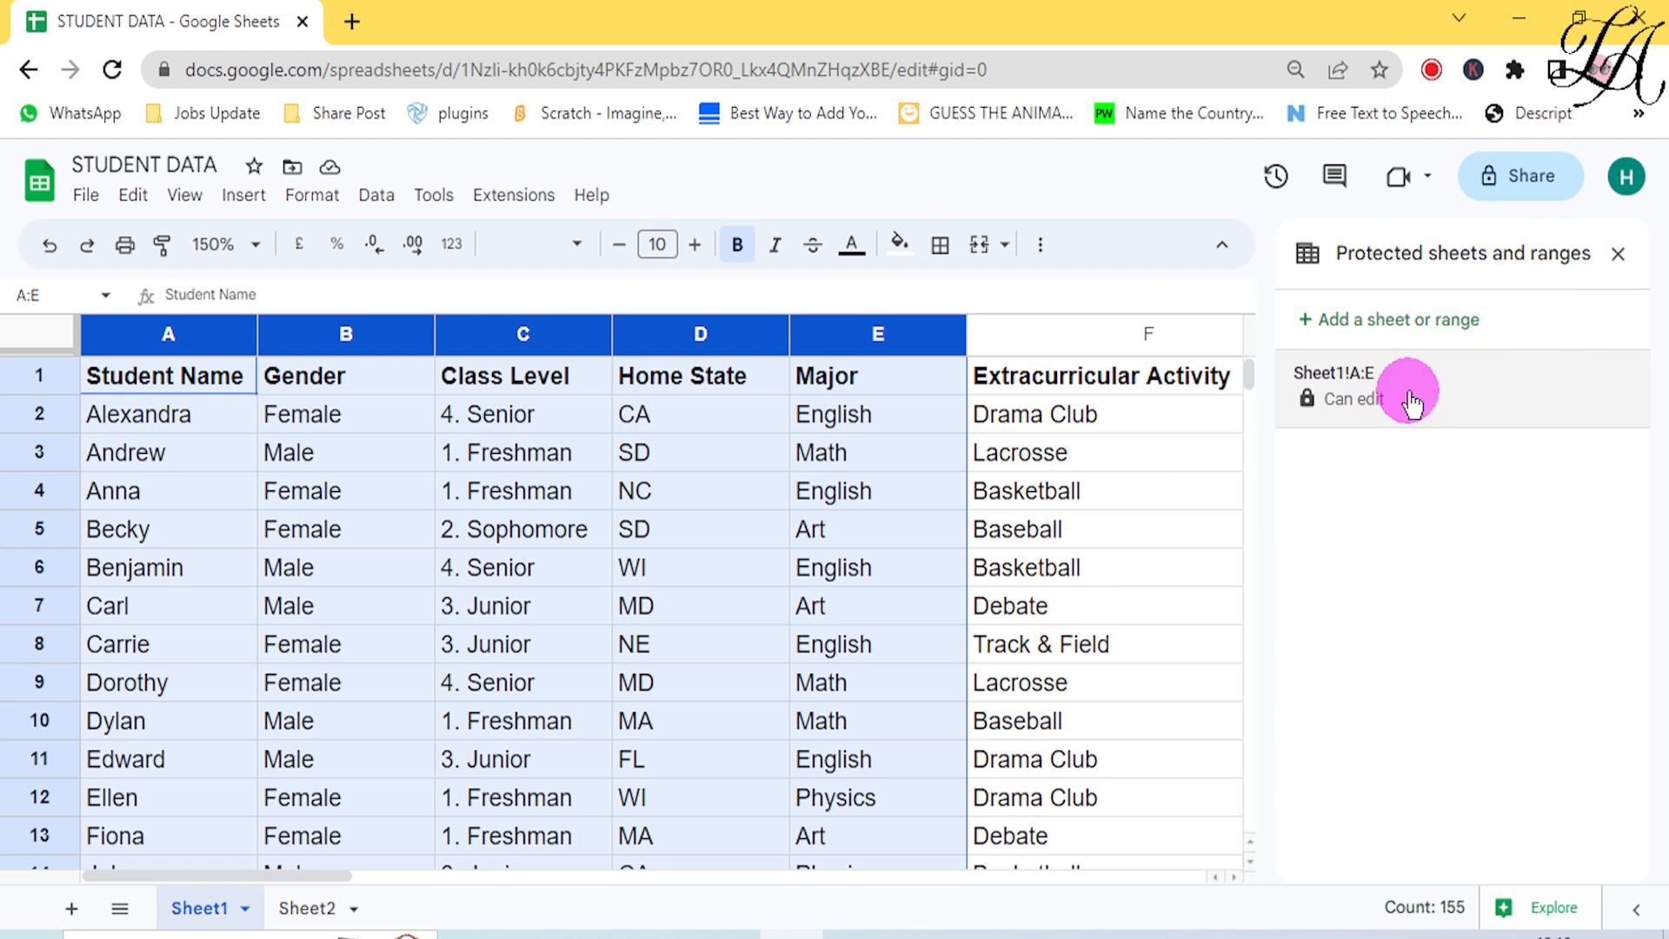
click(1613, 339)
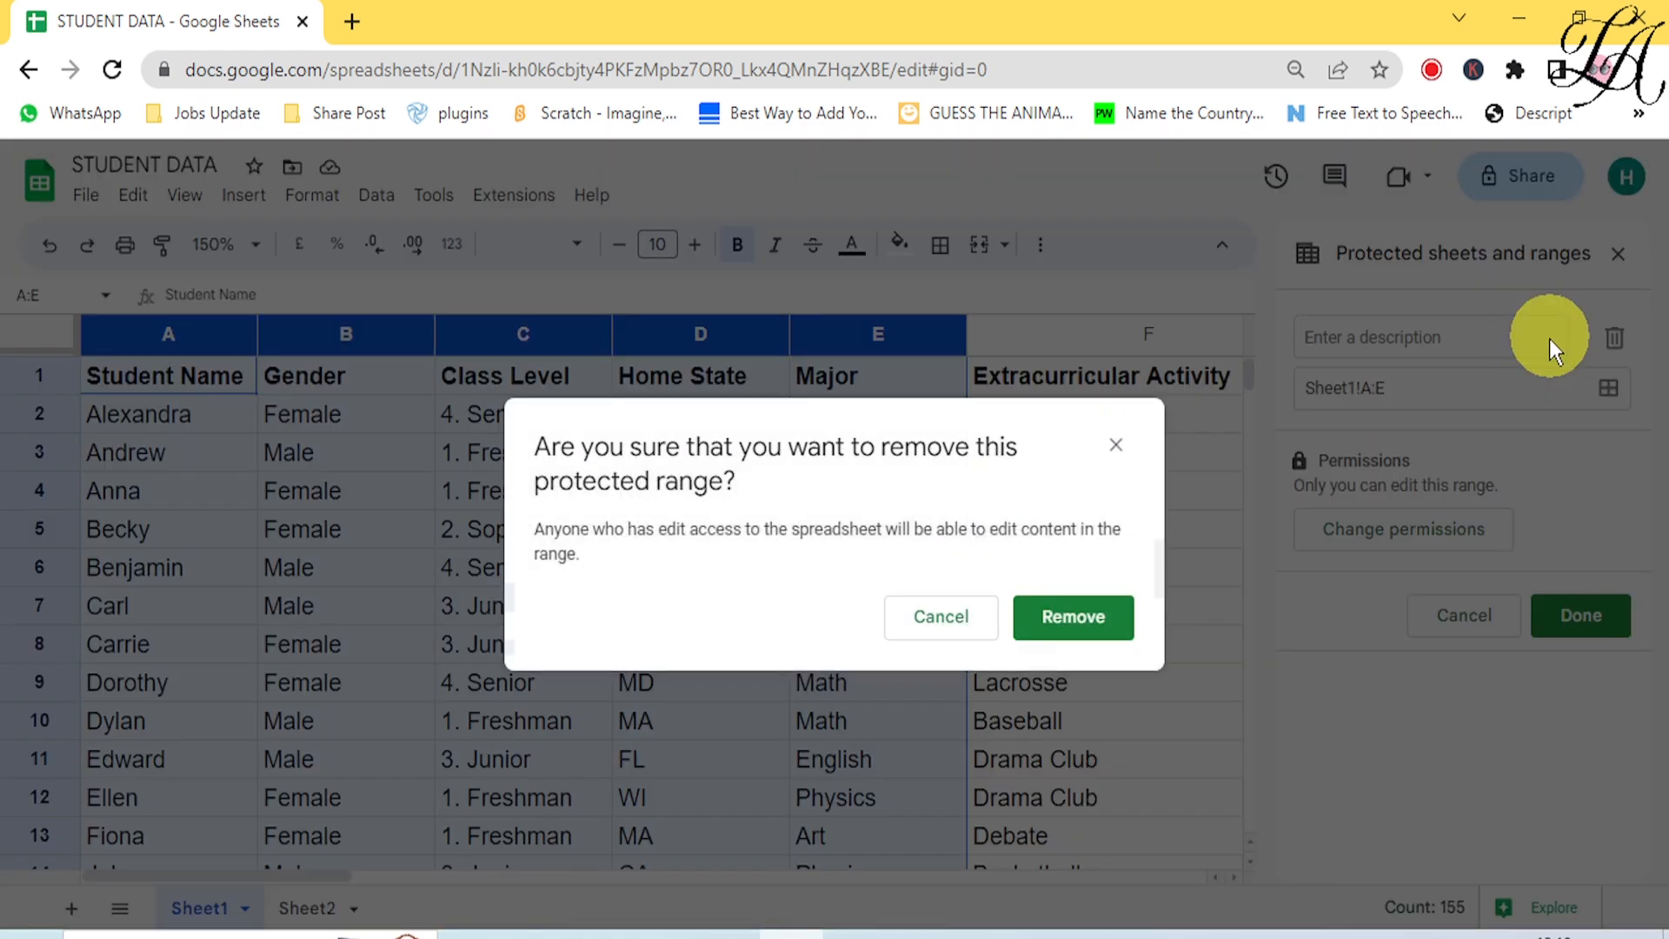
click(1080, 621)
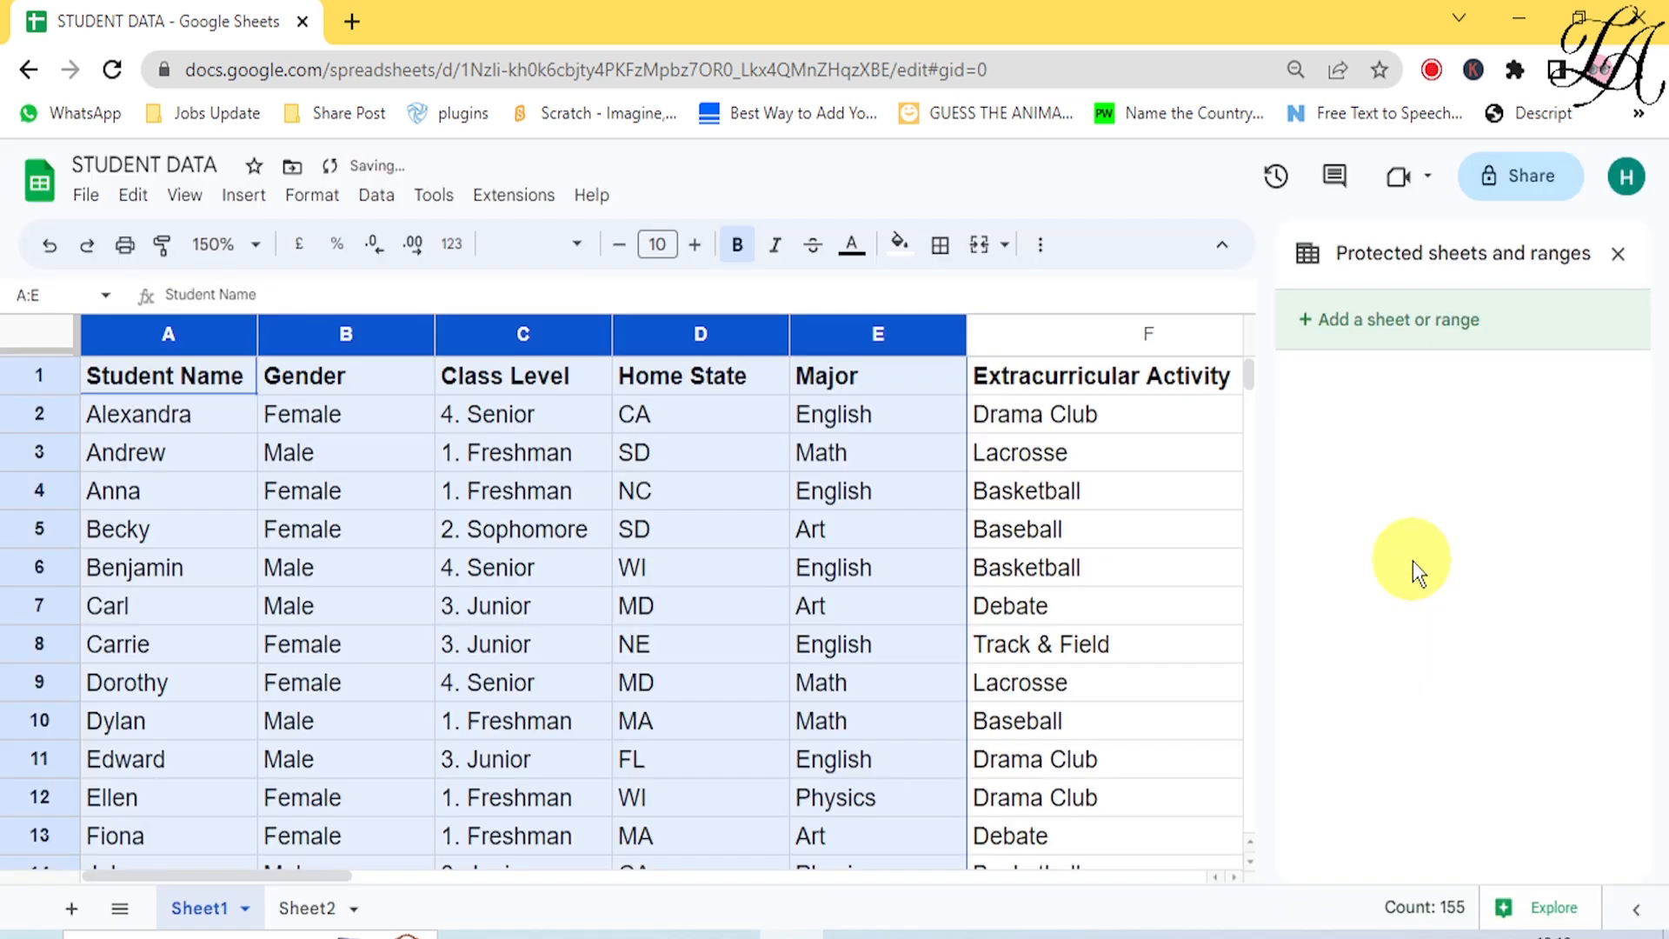
- Start a new whole-sheet protection and choose Sheet1 as the sheet to protect
click(1090, 571)
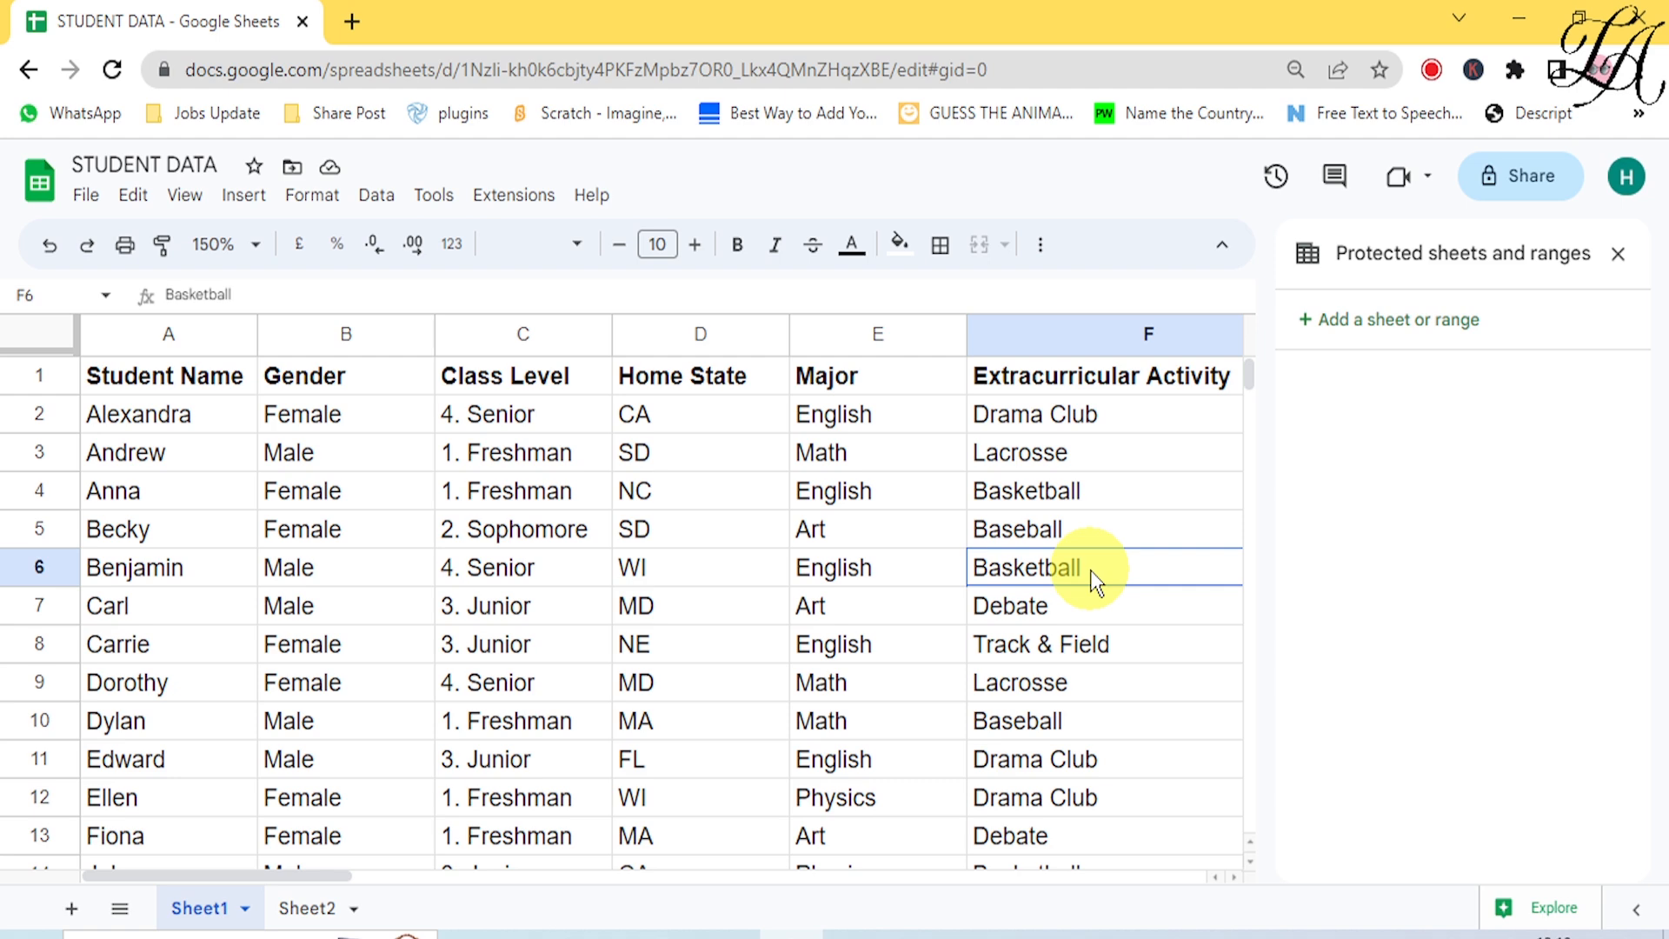
click(1387, 320)
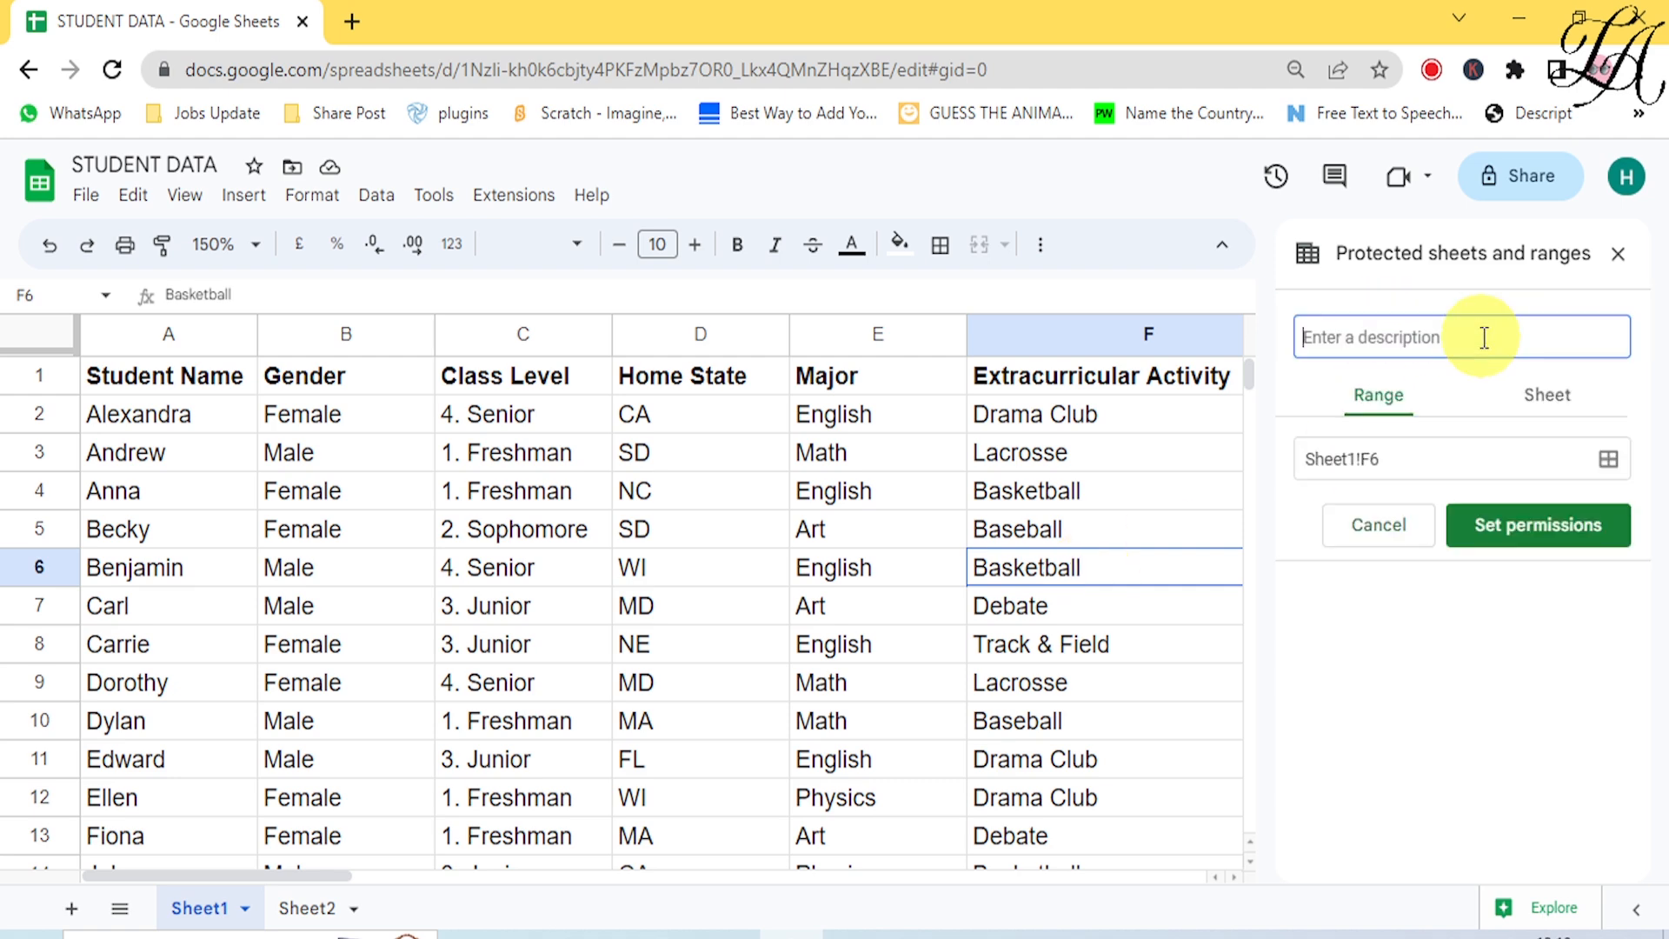
click(1547, 395)
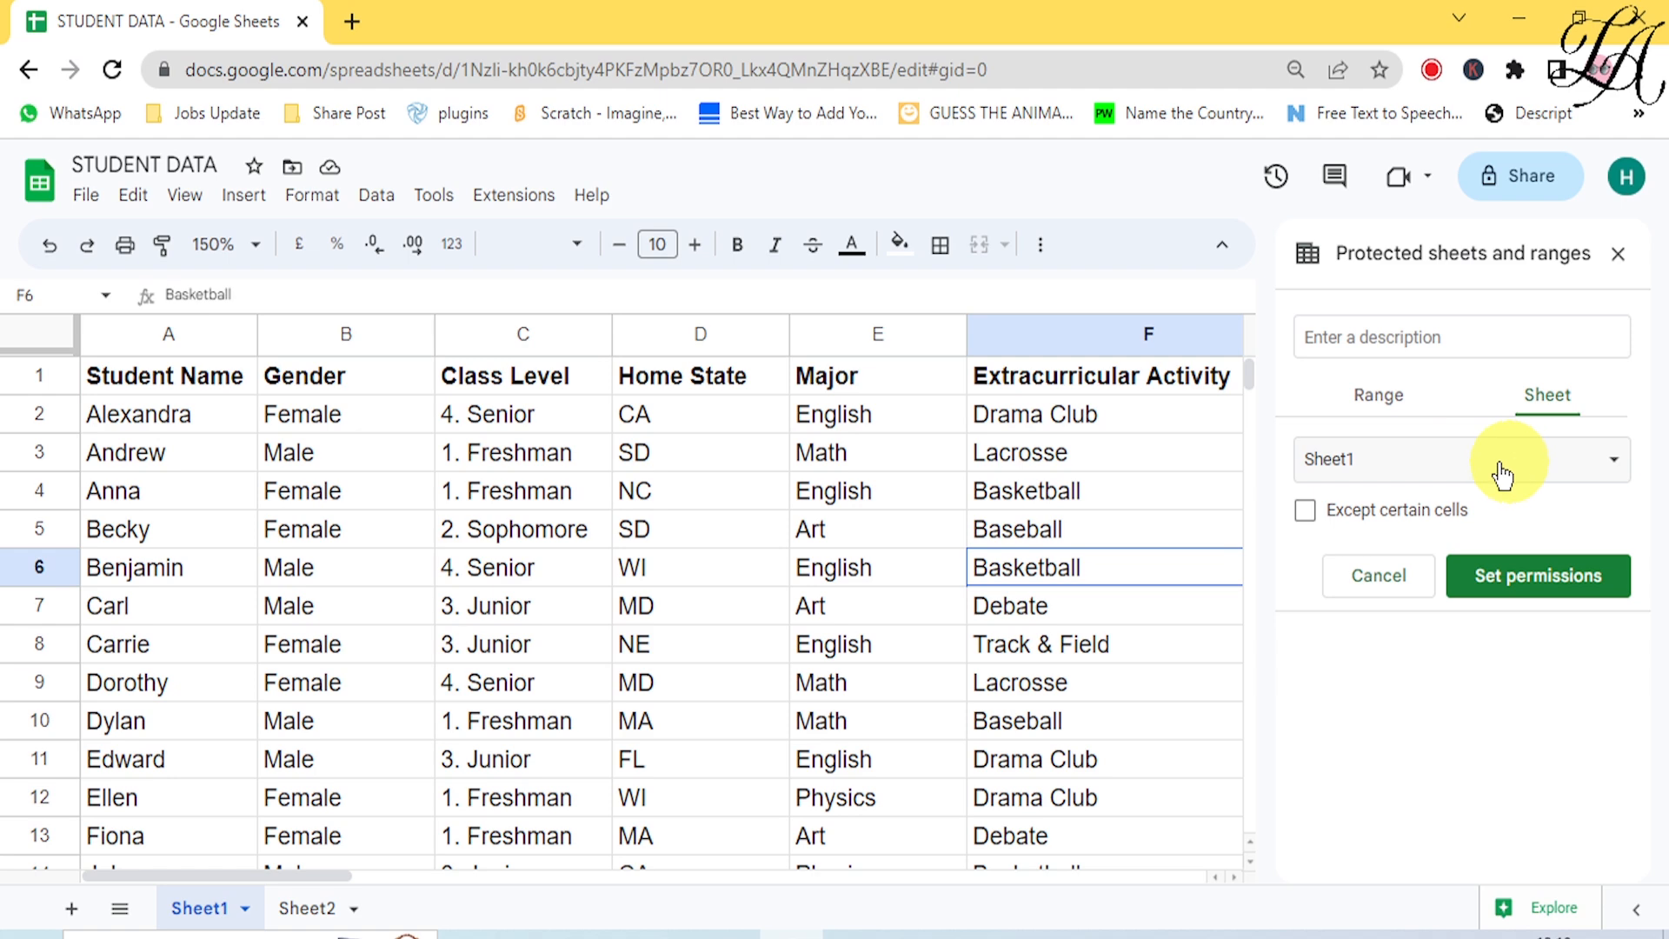
click(1426, 459)
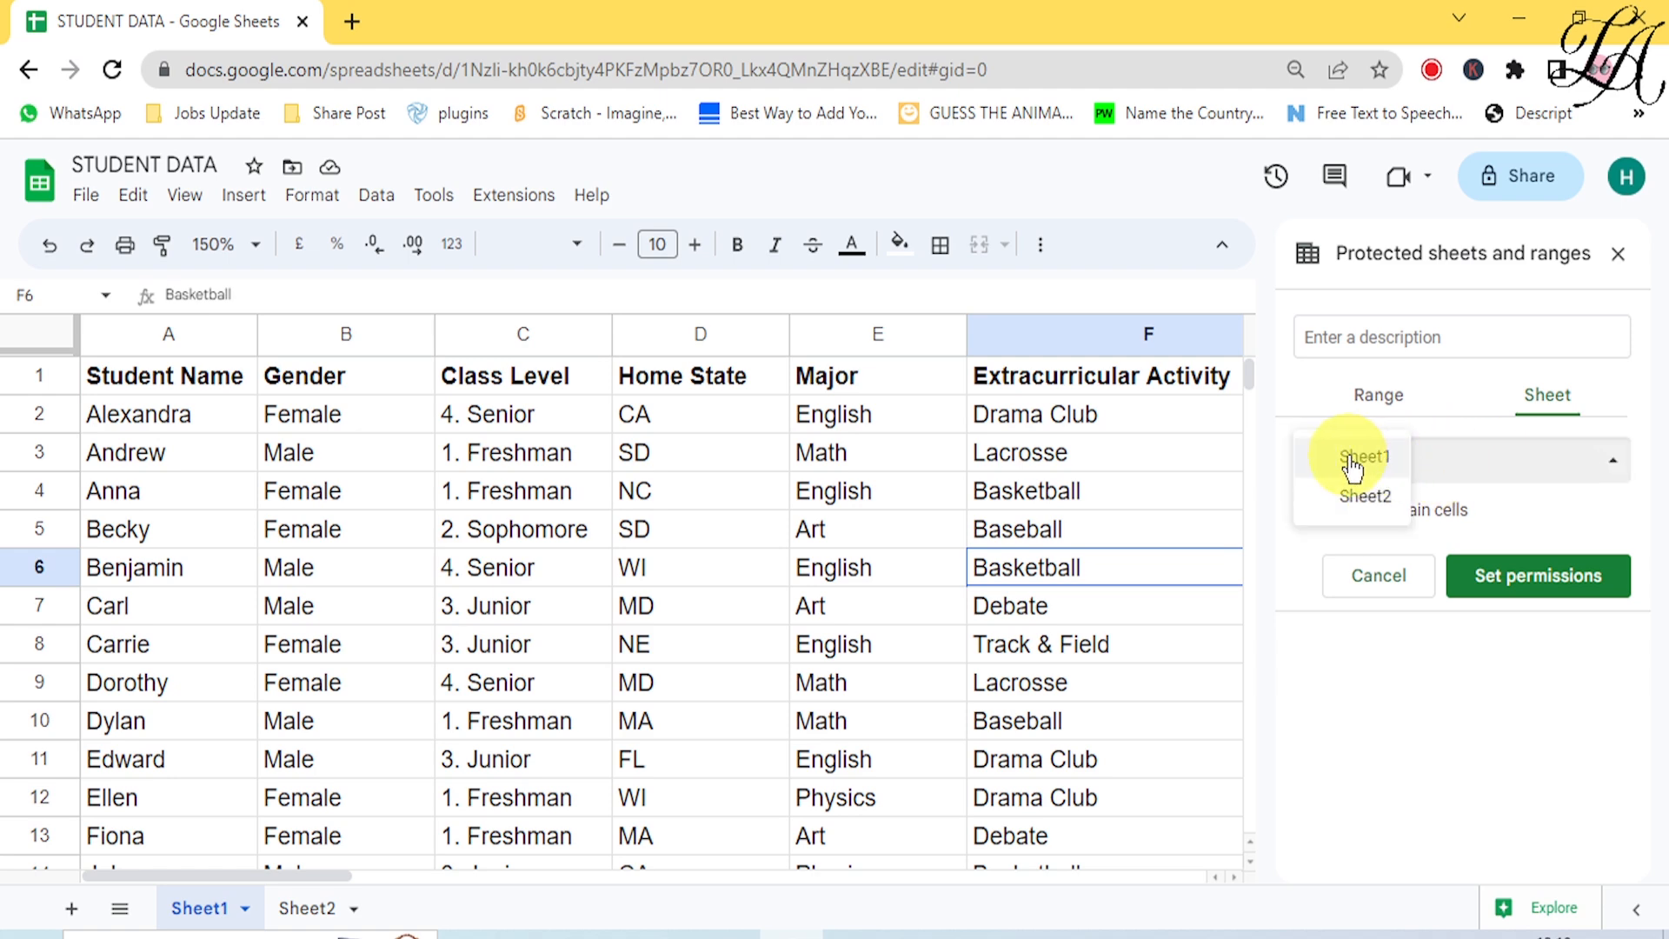
click(1352, 461)
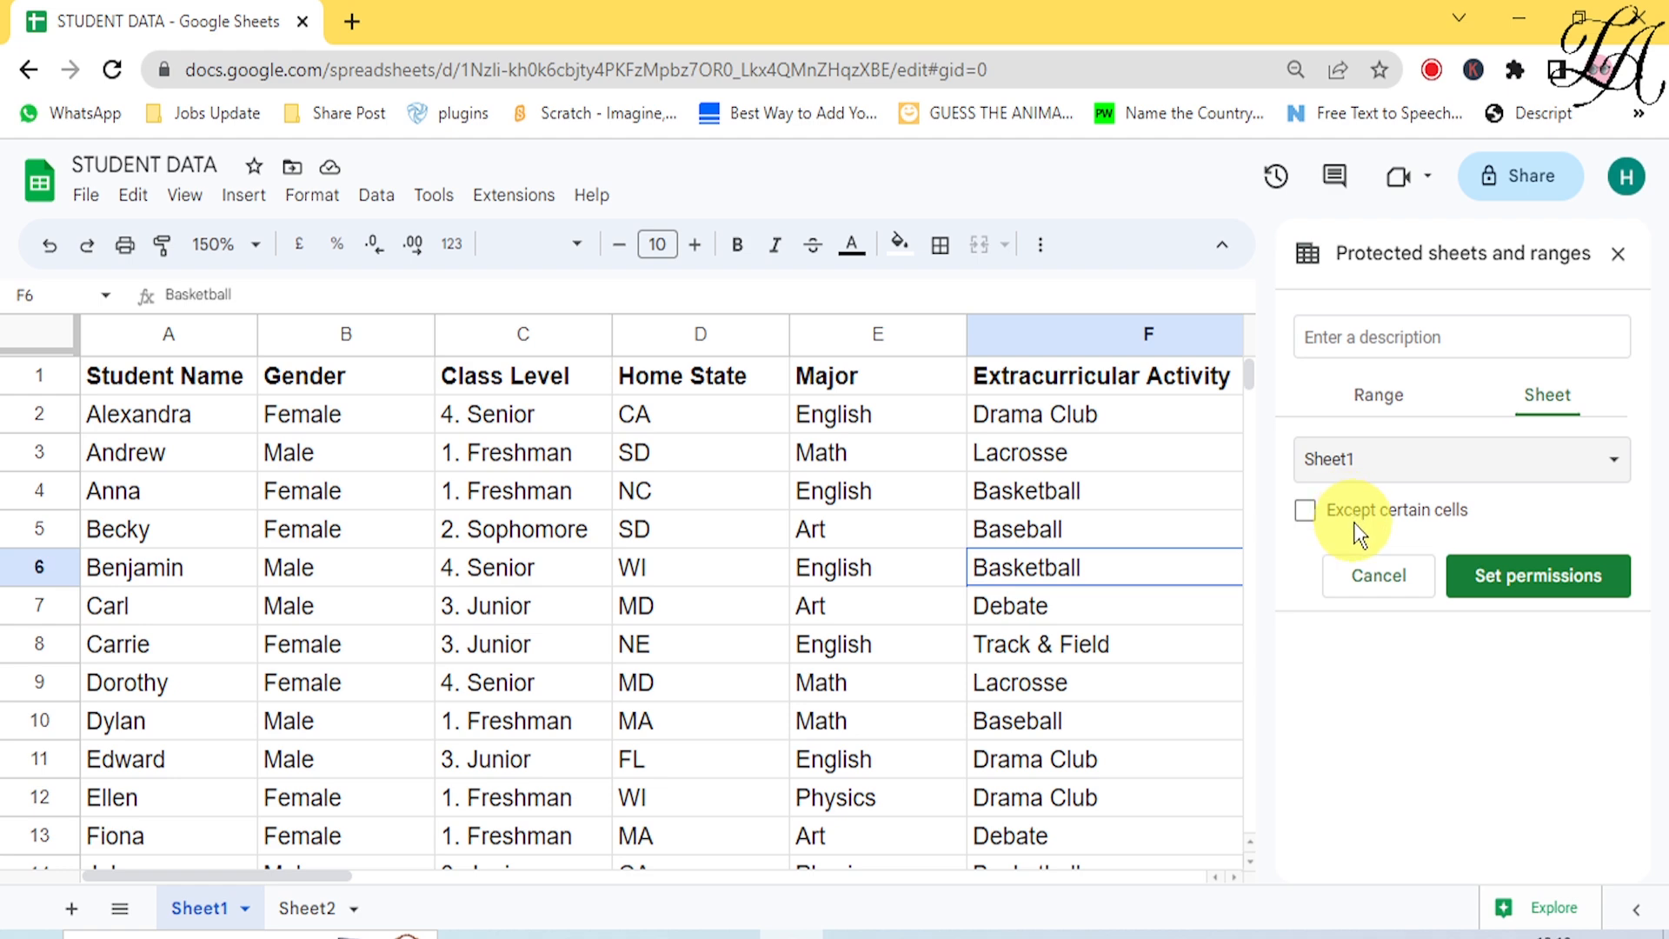
- Exempt column F (F:F) from the Sheet1 protection and save the permissions with editing restricted to Only you
click(1305, 511)
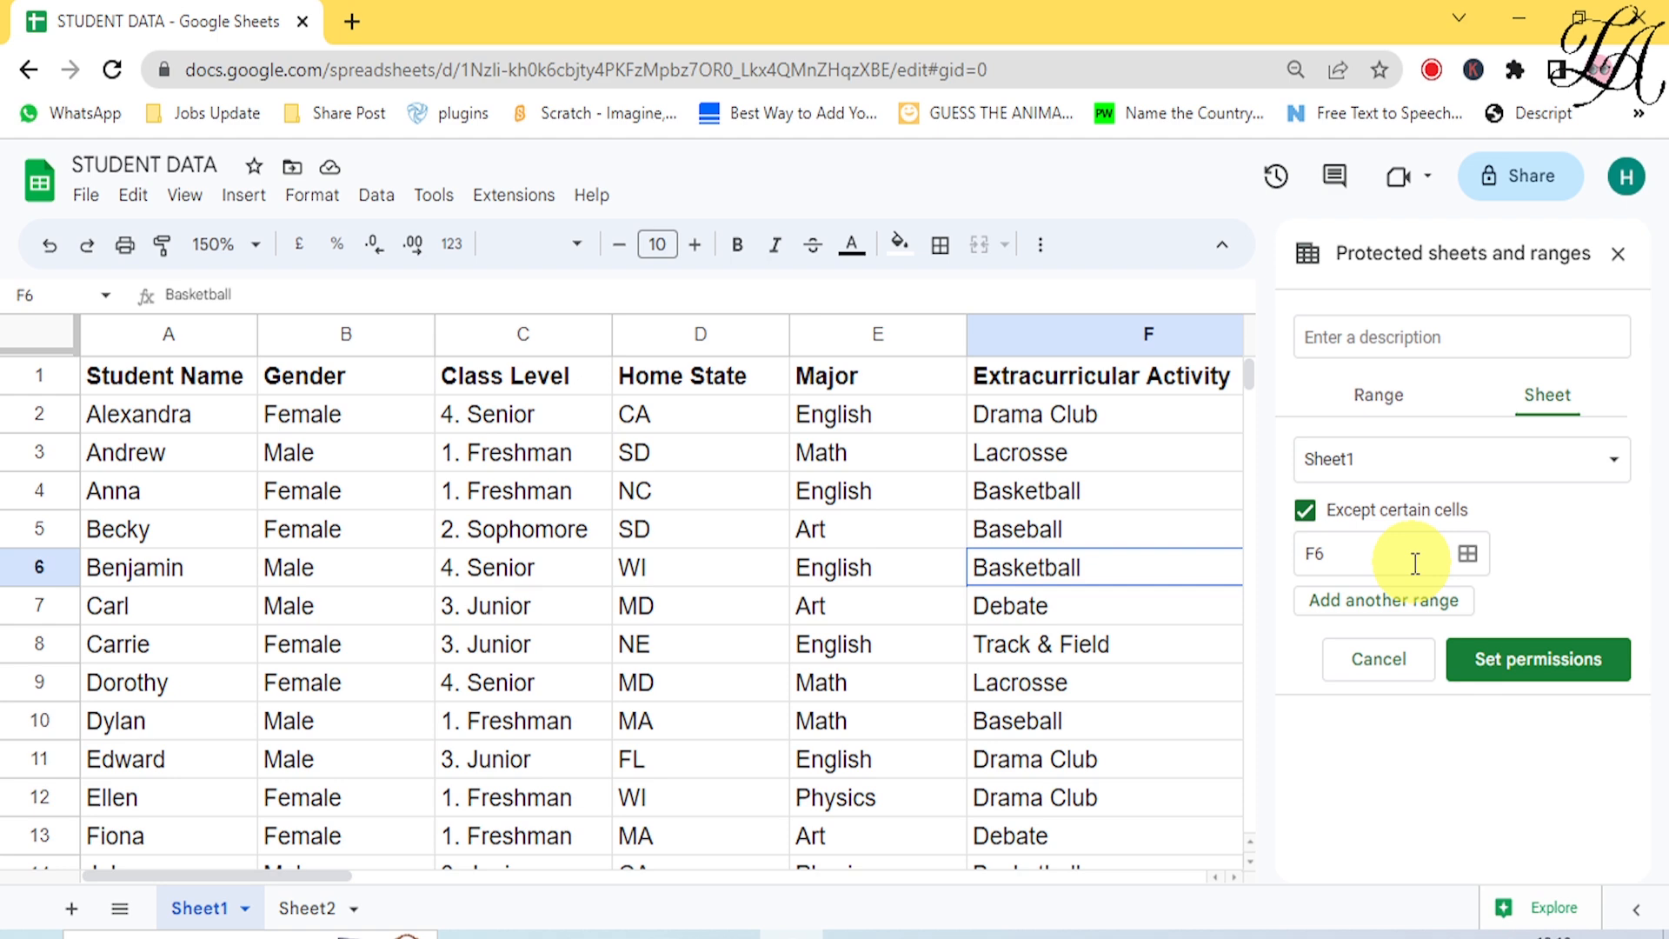
click(1327, 554)
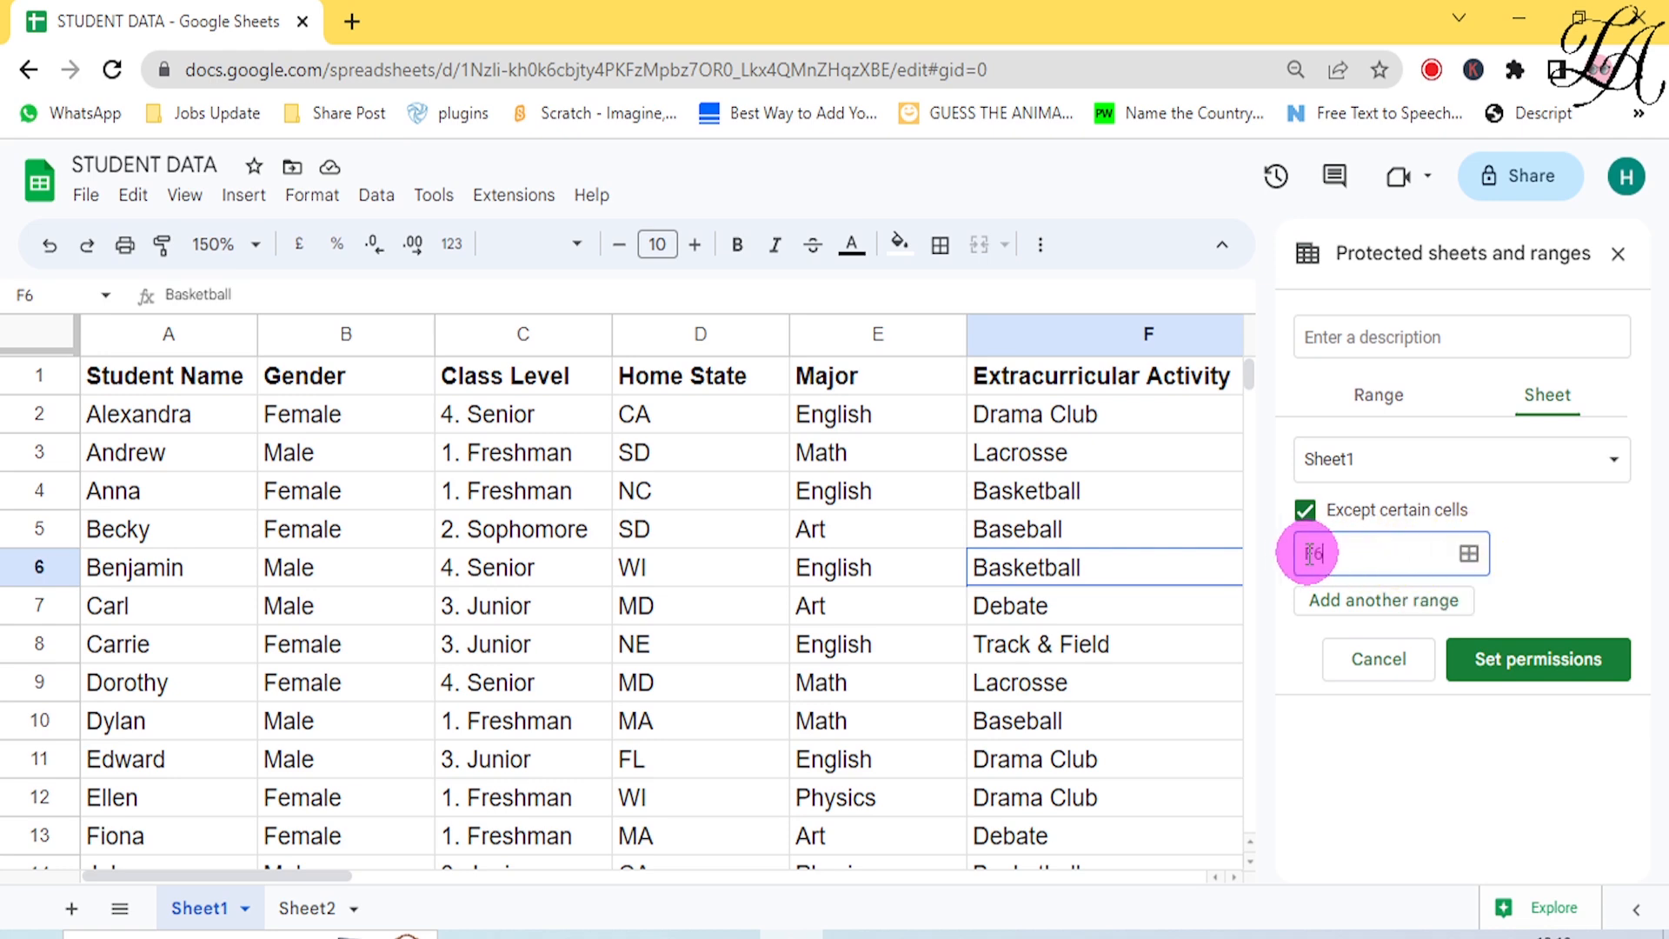
key(BackSpace)
key(BackSpace)
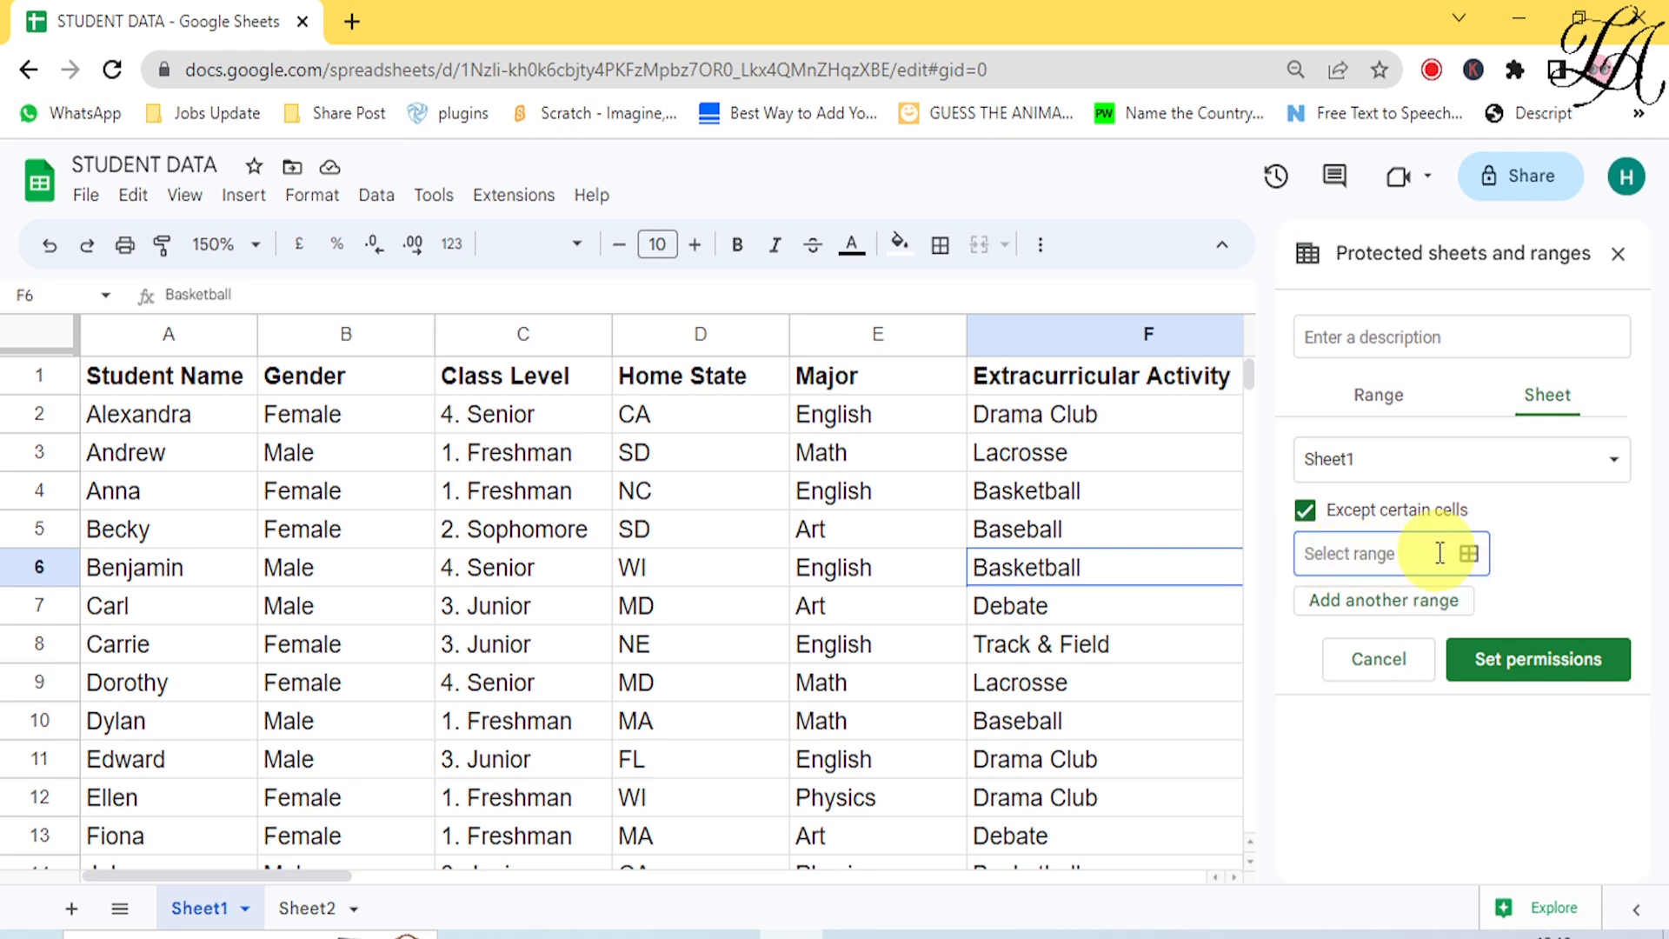
click(1471, 554)
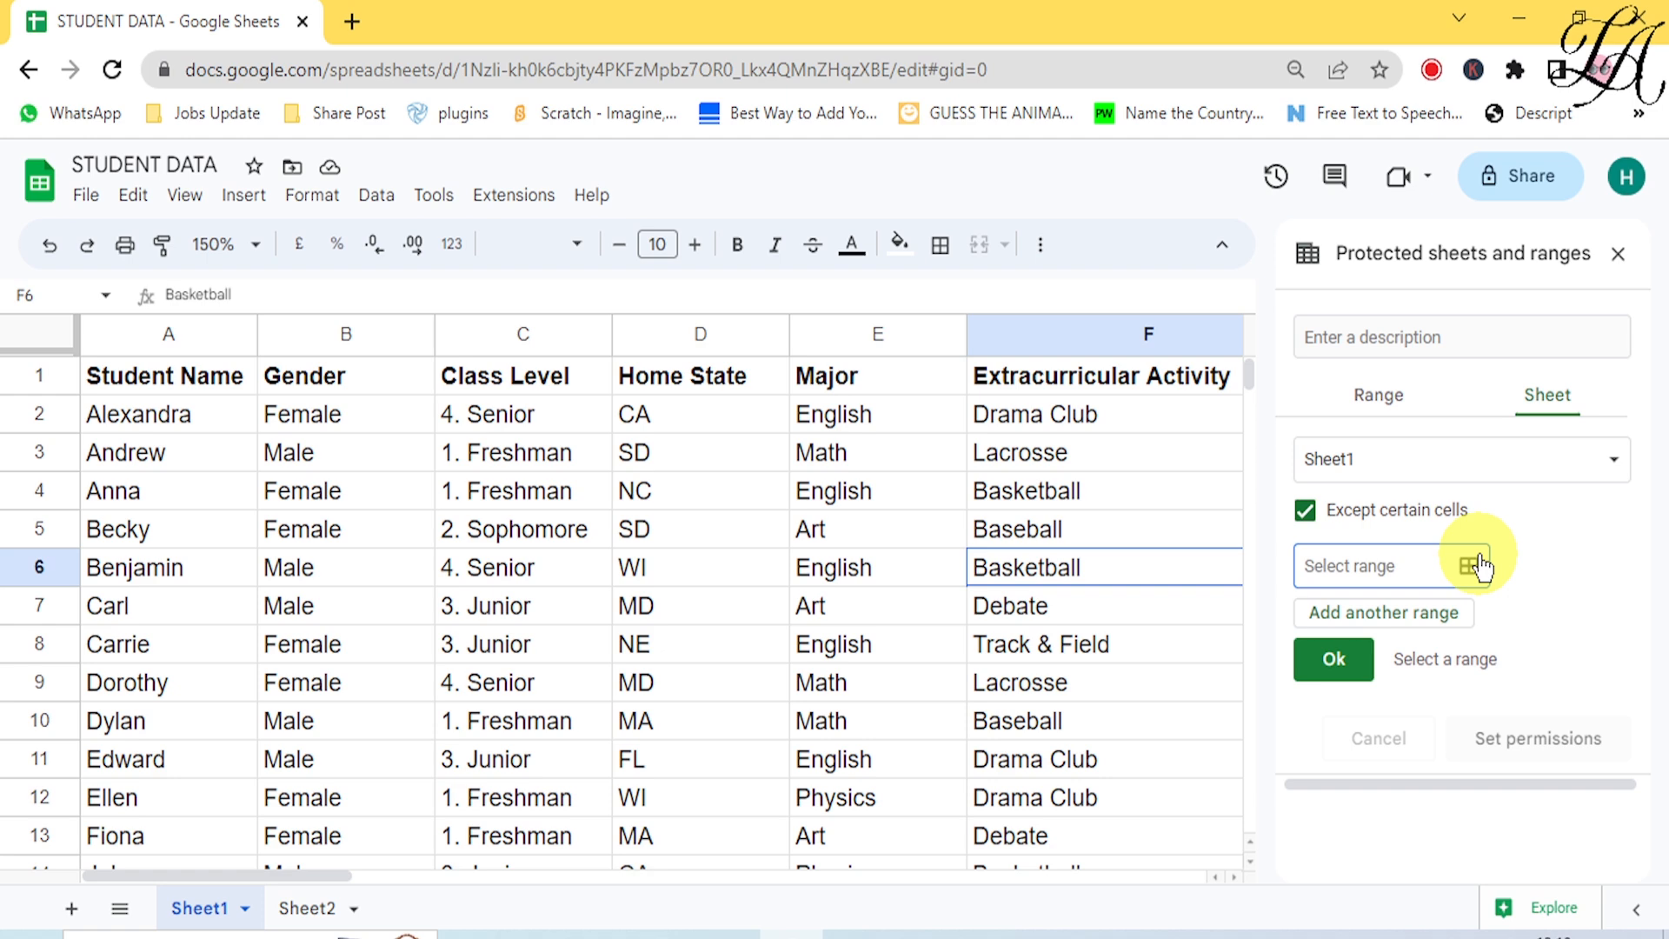
click(1059, 329)
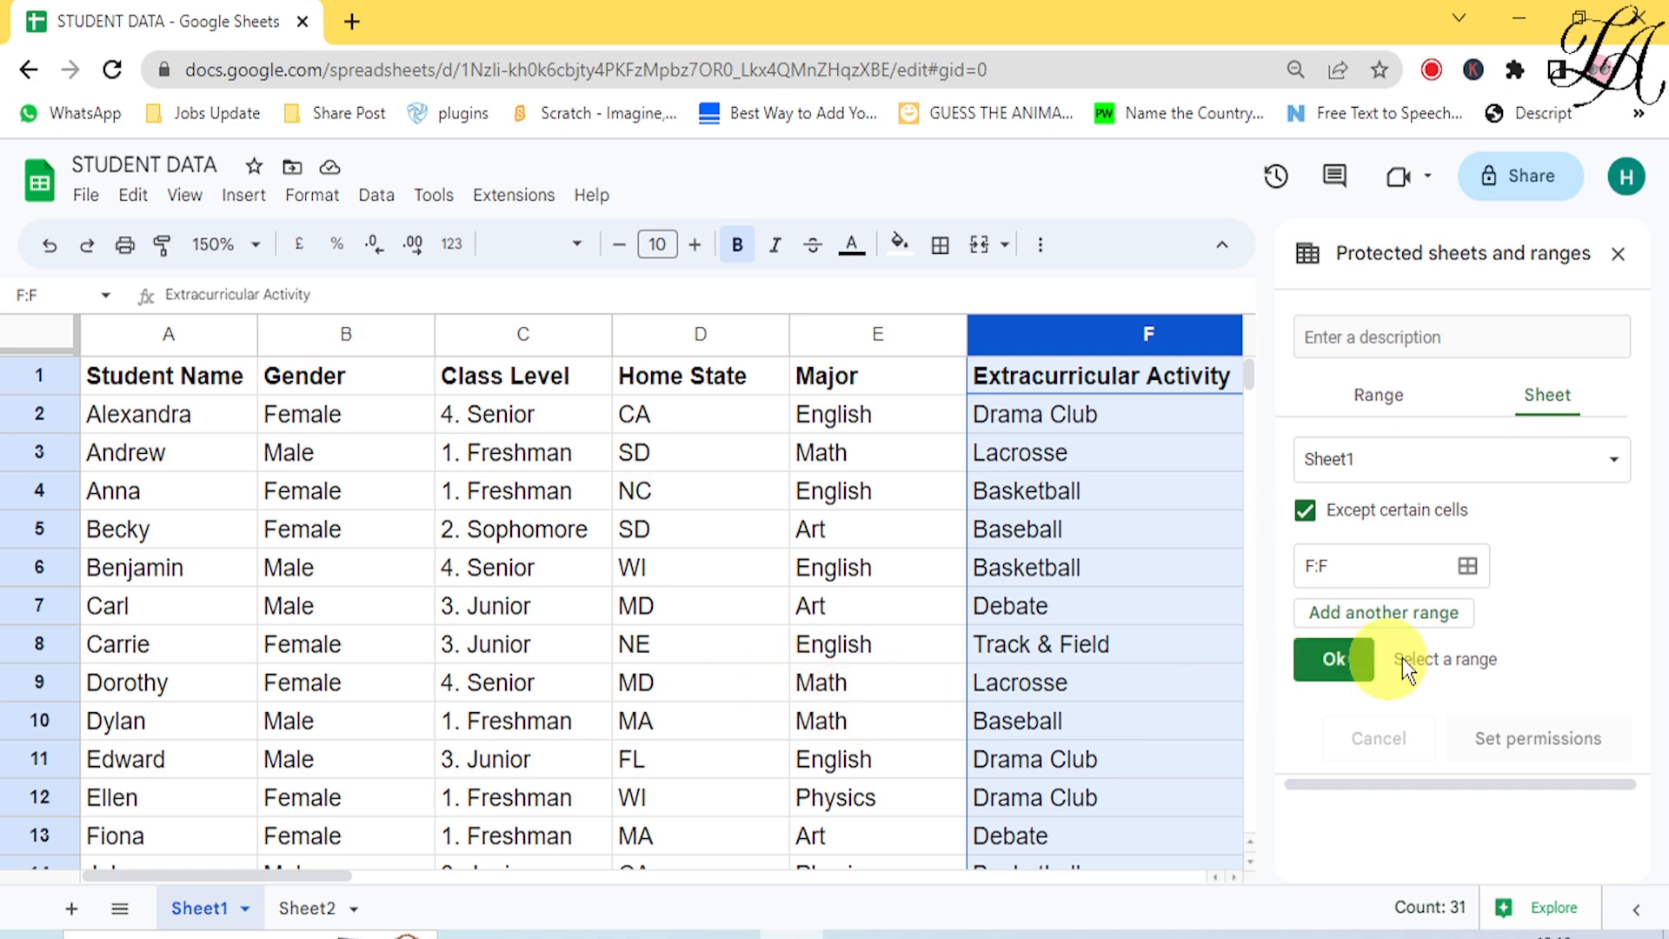
click(1330, 658)
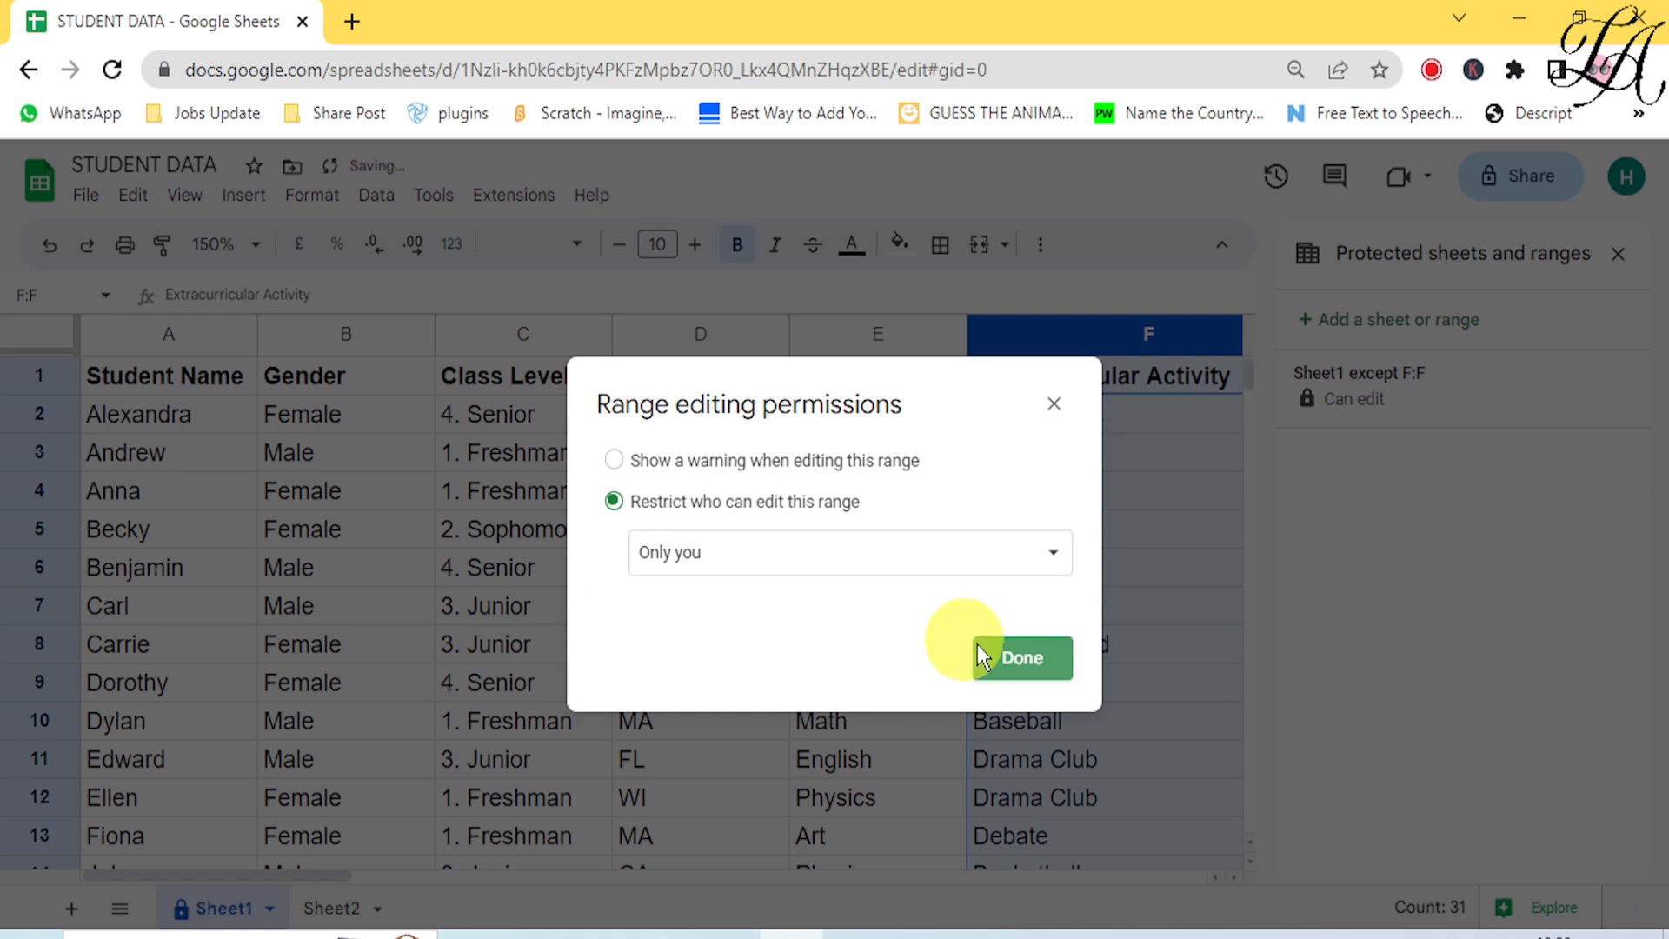
click(1015, 659)
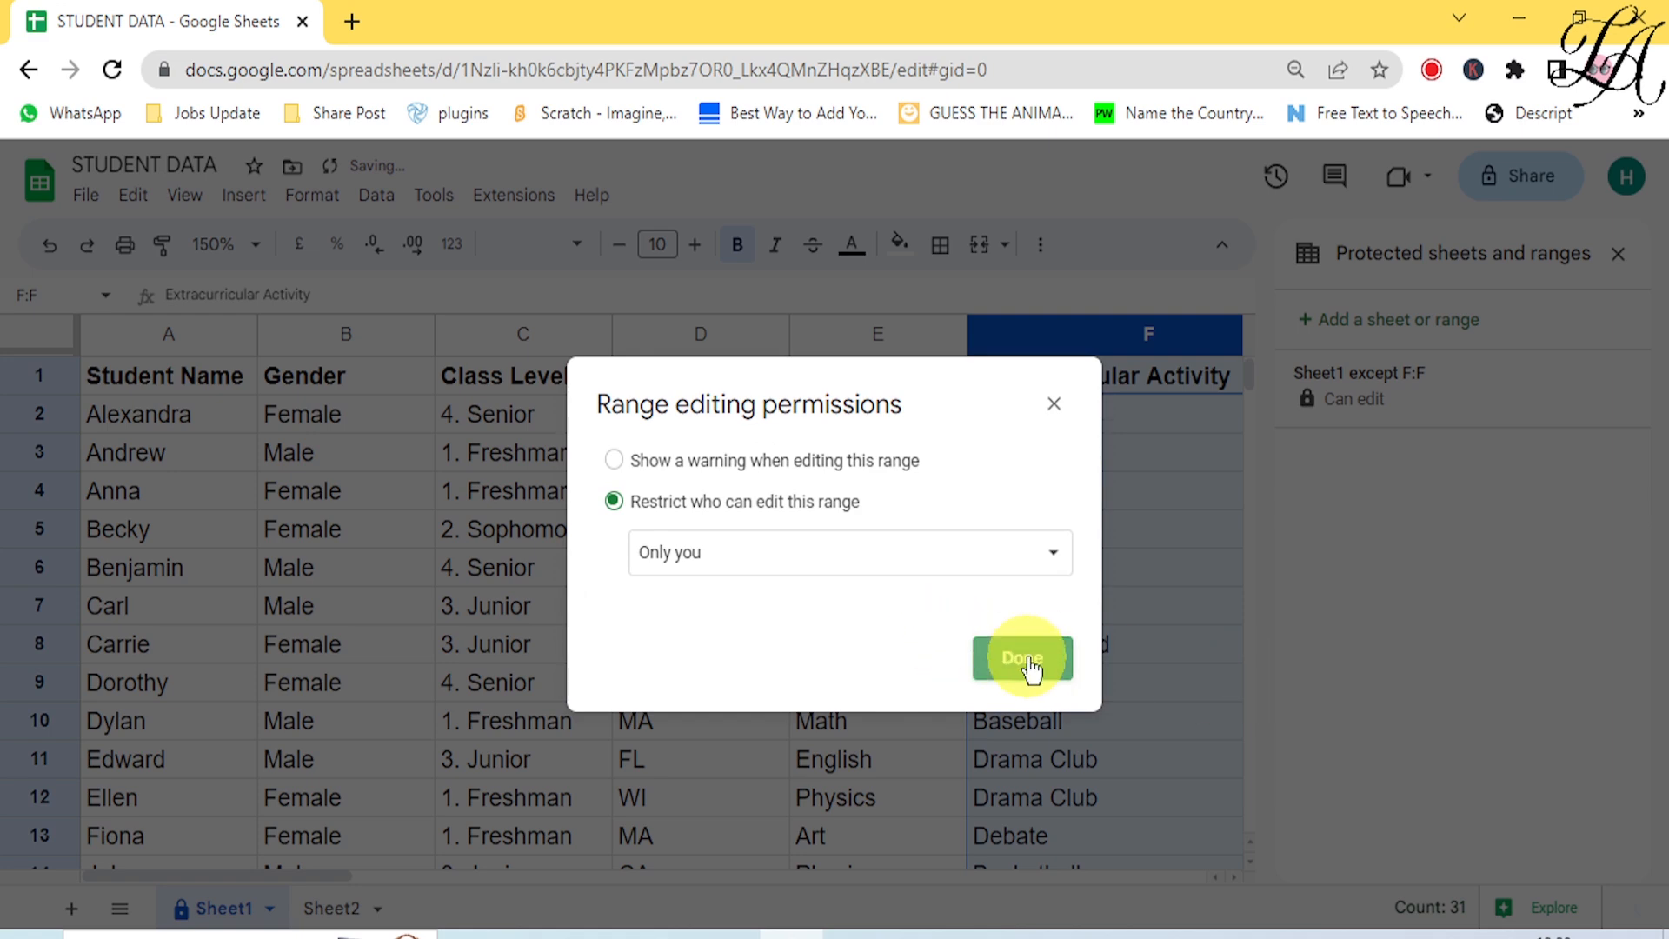